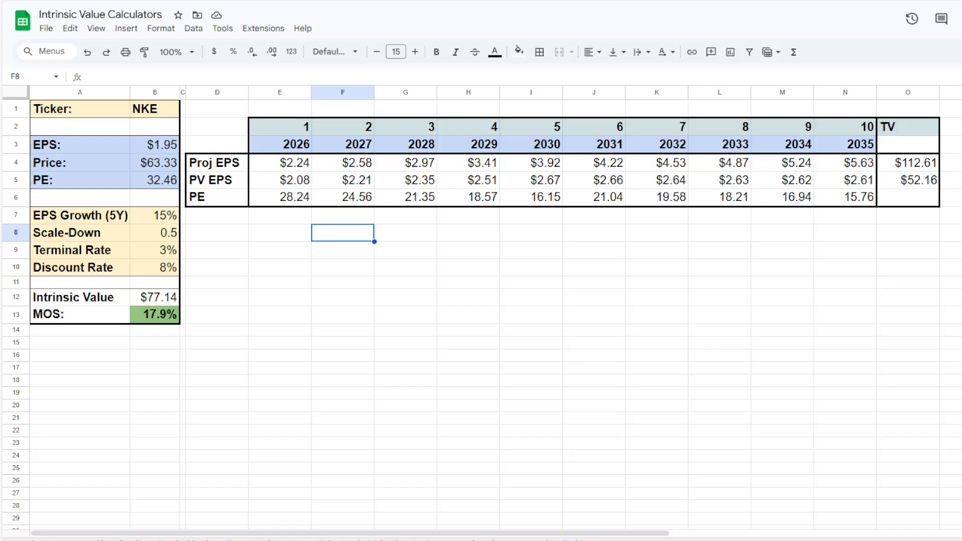
On the dividend valuation sheet, enter NKE as the ticker in B1 and 8% as the required return in B2.
{"action": "left_click", "coordinate": [190, 540]}
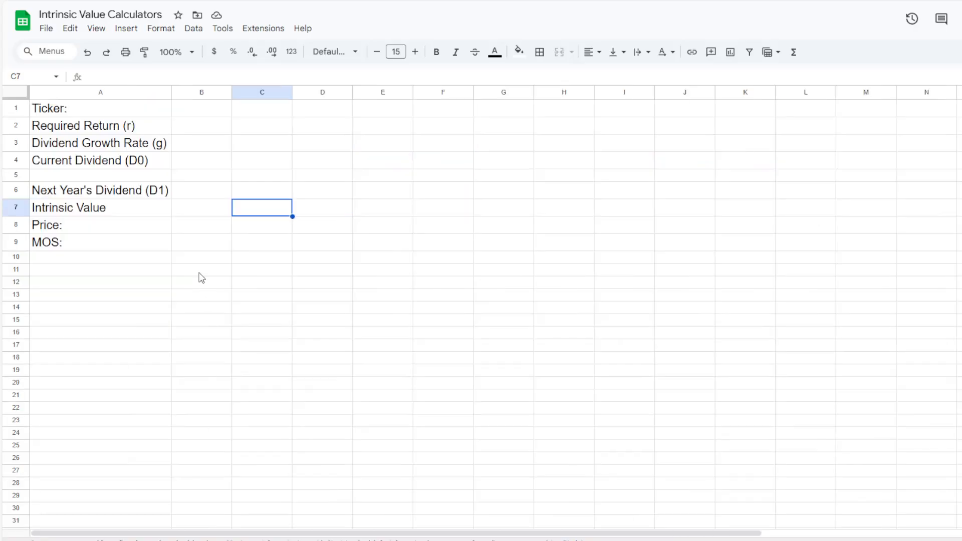
{"action": "left_click", "coordinate": [200, 106]}
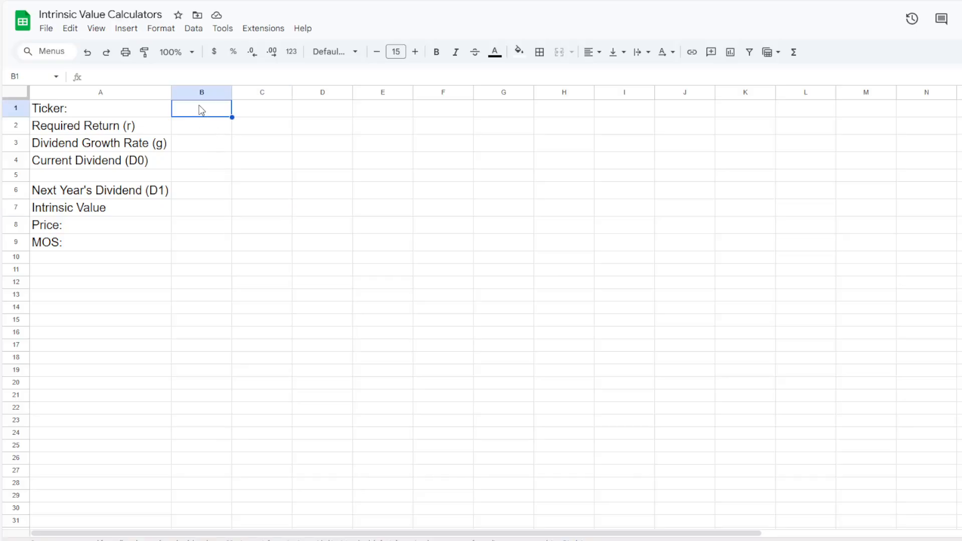
{"action": "type", "text": "NKE"}
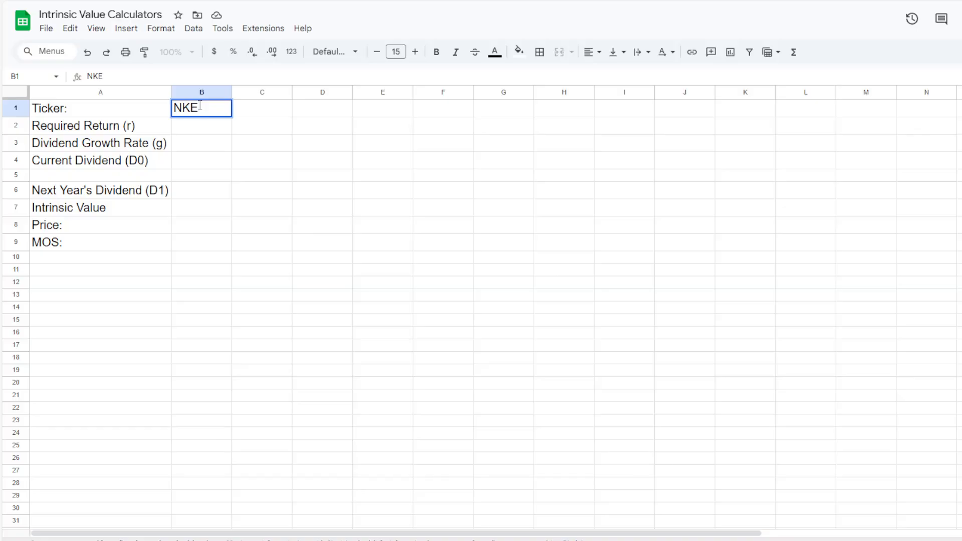
{"action": "key", "text": "Return"}
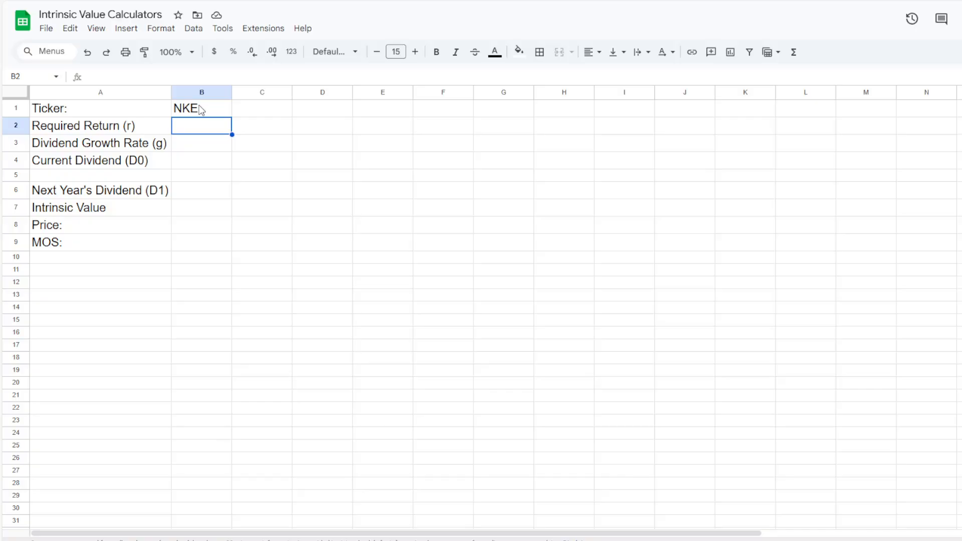
{"action": "type", "text": "8%"}
{"action": "key", "text": "Return"}
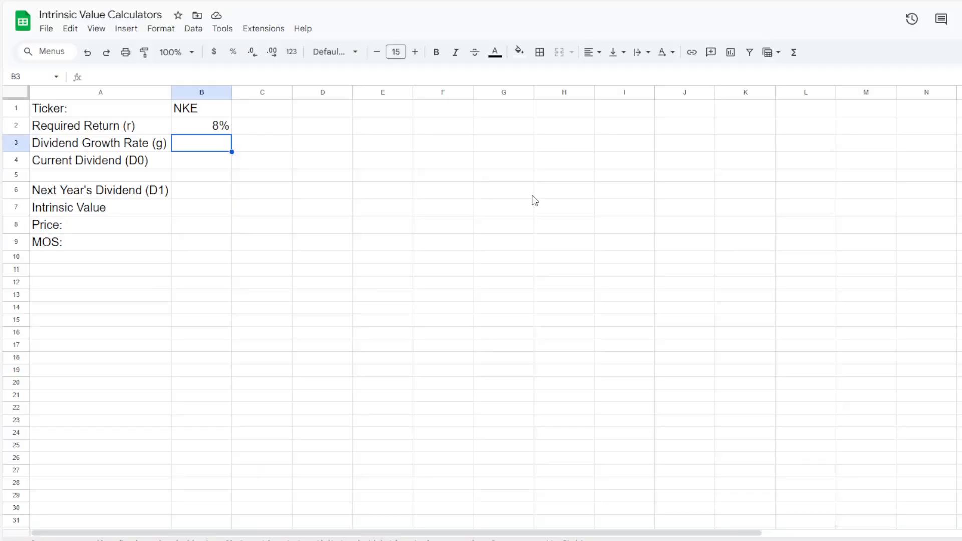
Enter 6% as the dividend growth rate in B3.
{"action": "type", "text": "6"}
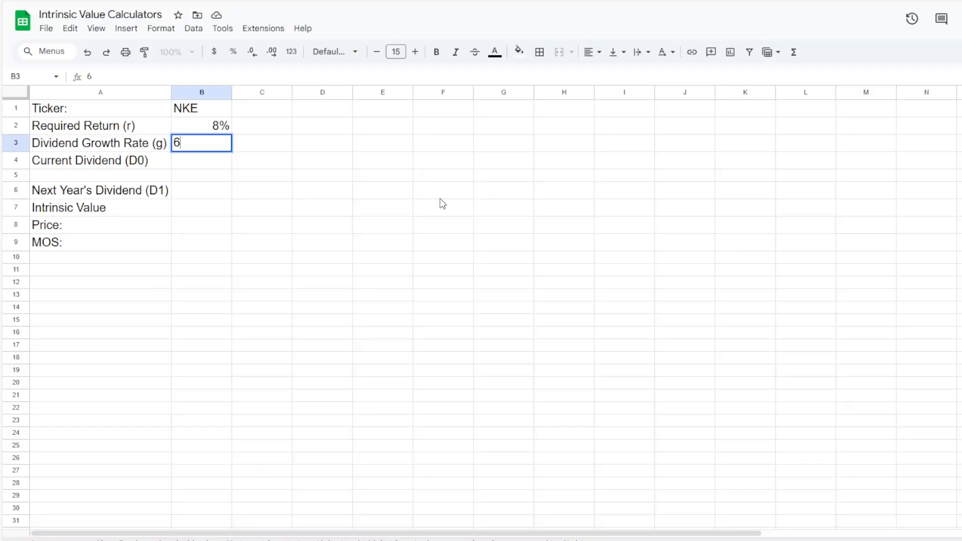
{"action": "type", "text": "%"}
{"action": "key", "text": "Return"}
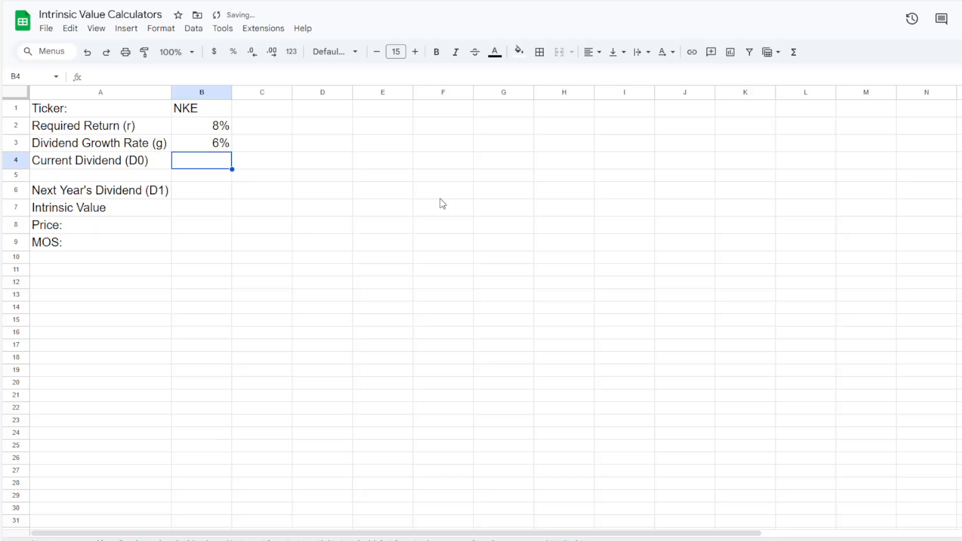
Set the dividend growth rate in B3 to 5%.
{"action": "key", "text": "Up"}
{"action": "type", "text": "5%"}
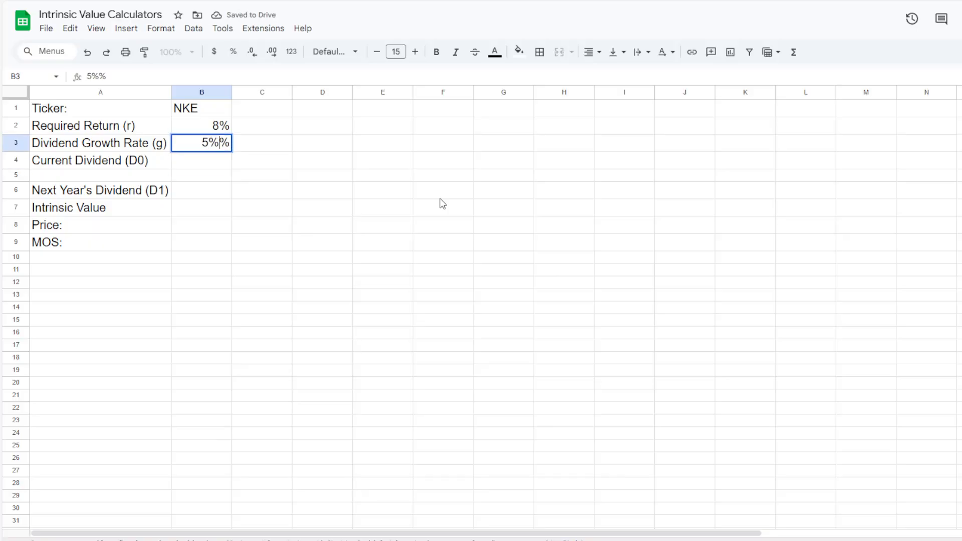
{"action": "key", "text": "Return"}
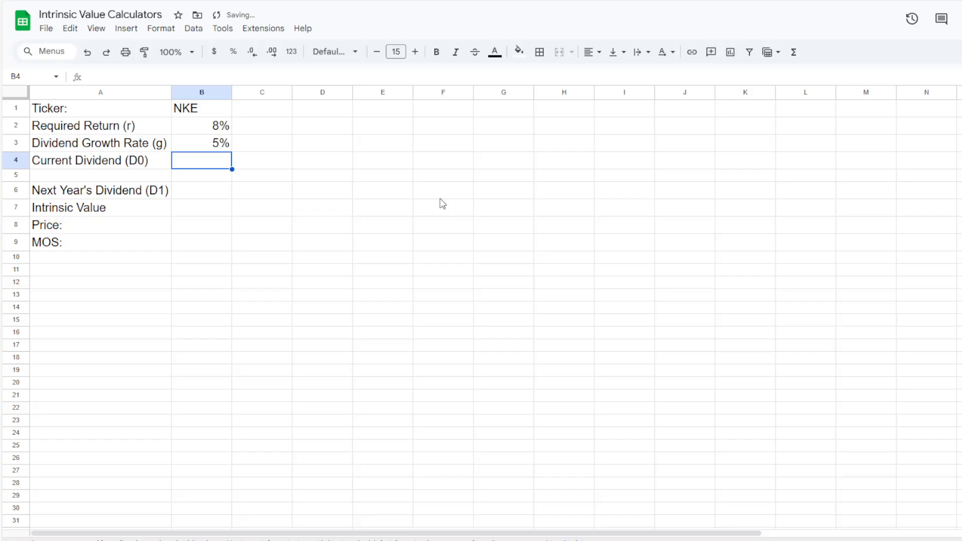
Look up Nike's dividend per share on the Stock Analysis page and enter 1.64 as the current dividend in B4, formatted as currency.
{"action": "key", "text": "ctrl+Tab"}
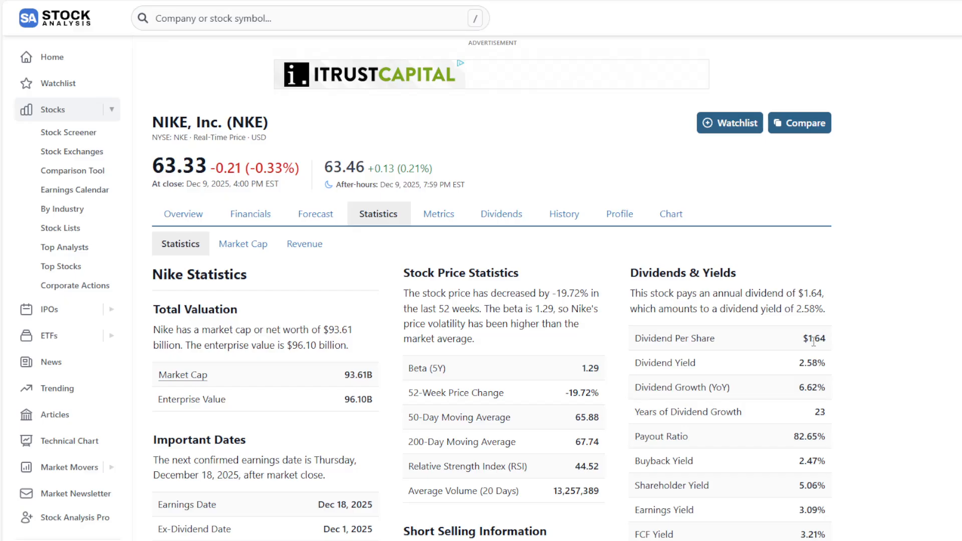
{"action": "key", "text": "ctrl+Tab"}
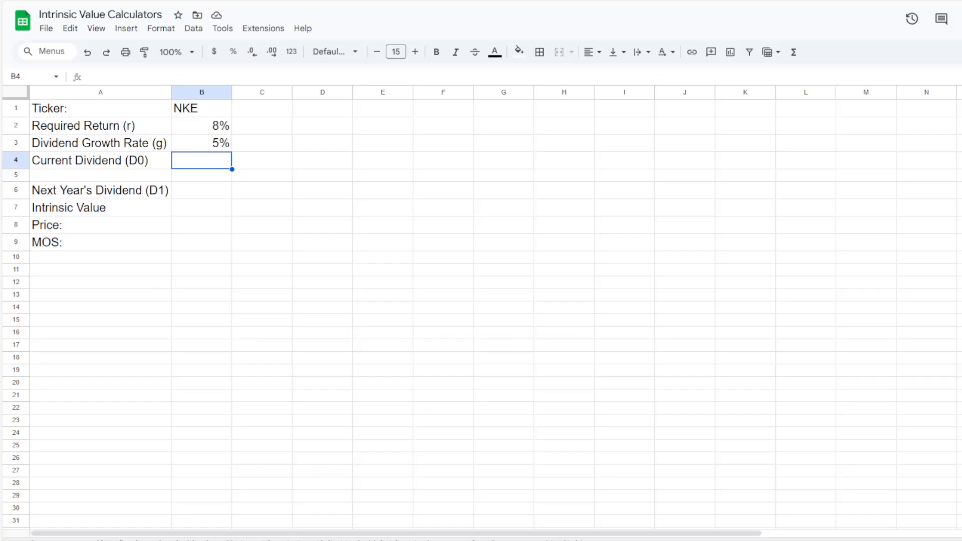
{"action": "type", "text": "1.64"}
{"action": "key", "text": "ctrl+Return"}
{"action": "left_click", "coordinate": [214, 52]}
Calculate next year's dividend in B6 with the formula =B4*(1+B3) and format the cell as currency.
{"action": "left_click", "coordinate": [206, 196]}
{"action": "type", "text": "="}
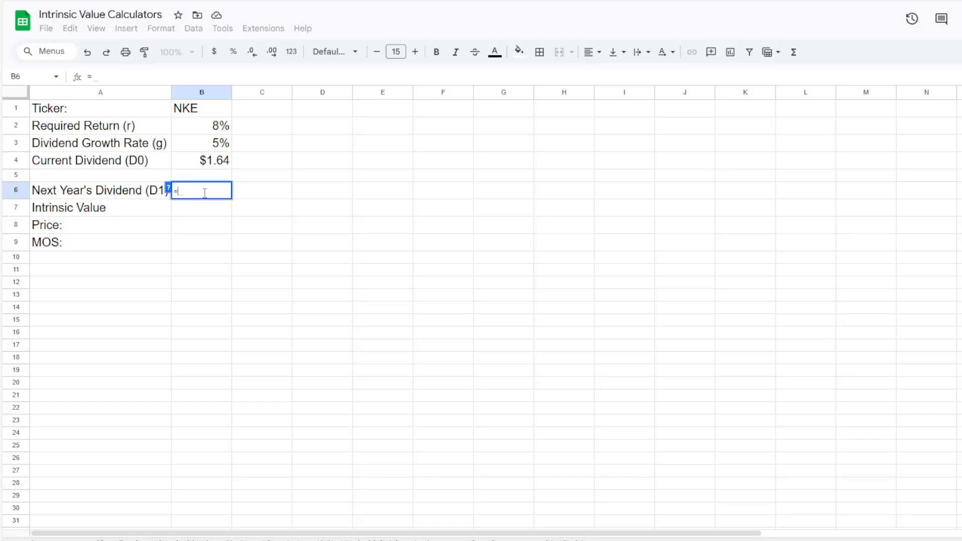
{"action": "left_click", "coordinate": [194, 162]}
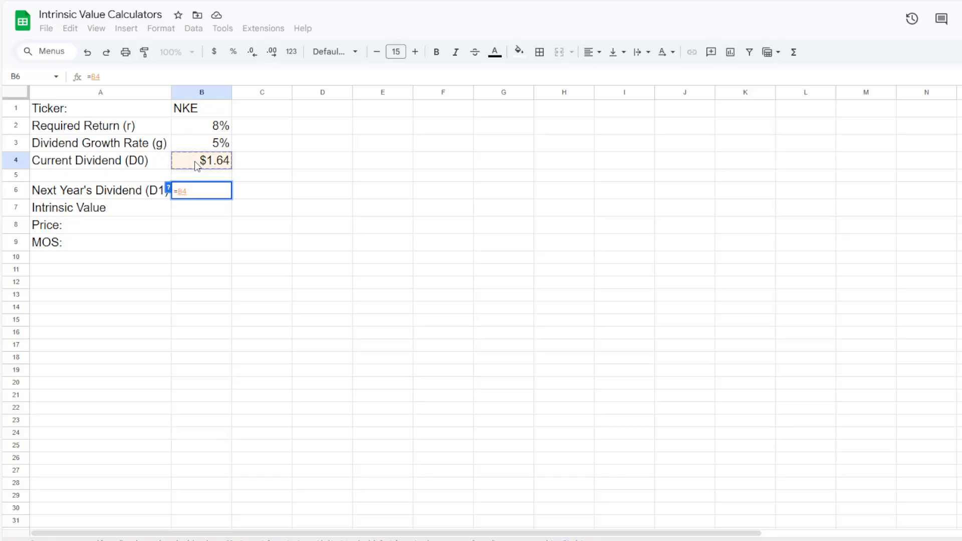
{"action": "type", "text": "*(1+"}
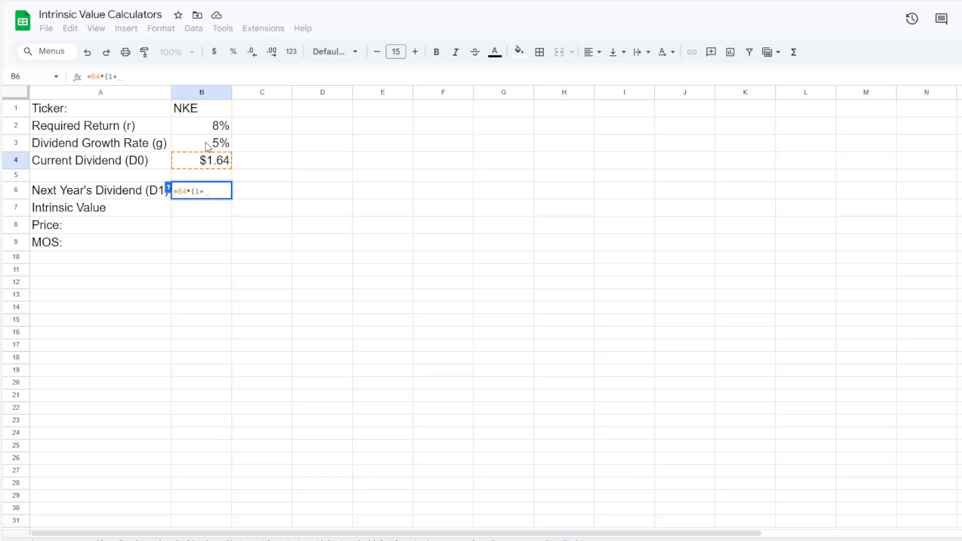
{"action": "left_click", "coordinate": [208, 145]}
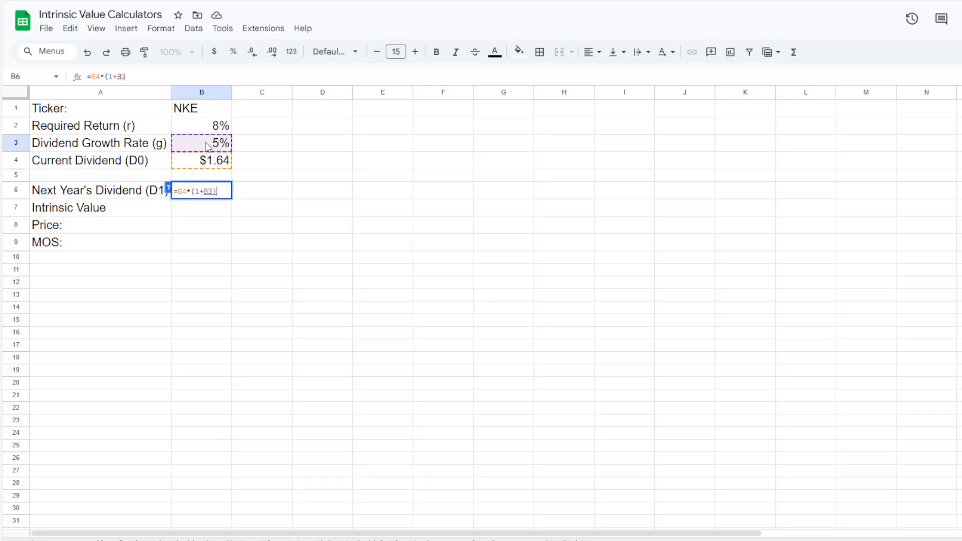
{"action": "type", "text": ")"}
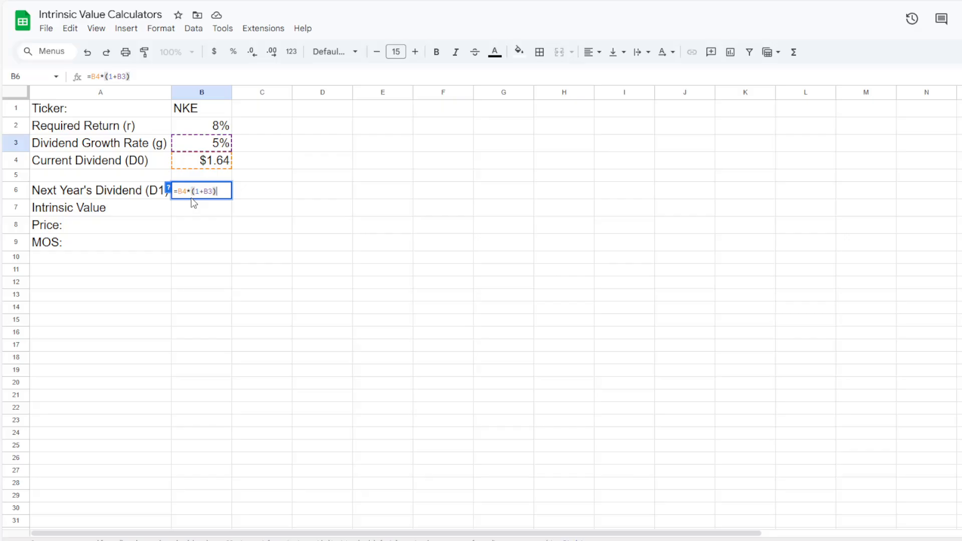
{"action": "key", "text": "Return"}
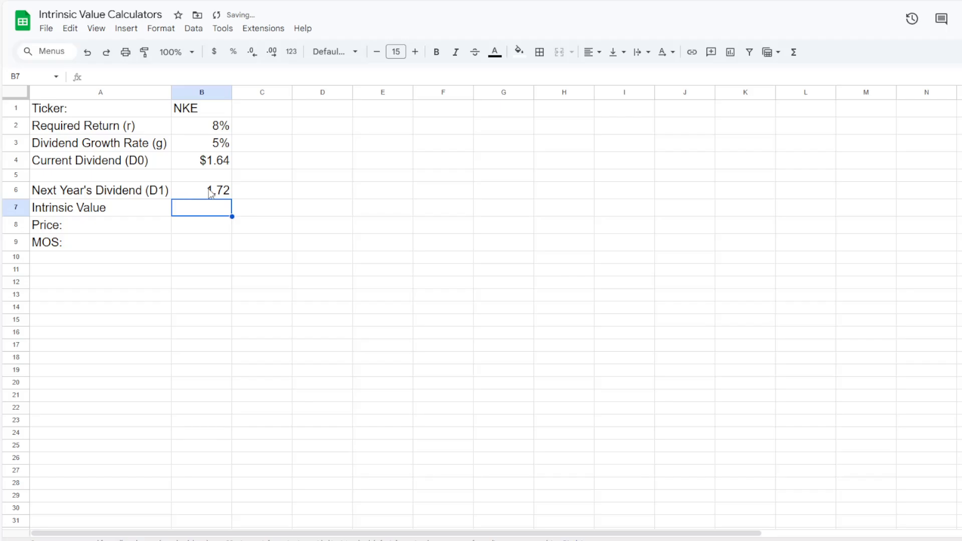
{"action": "left_click", "coordinate": [205, 192]}
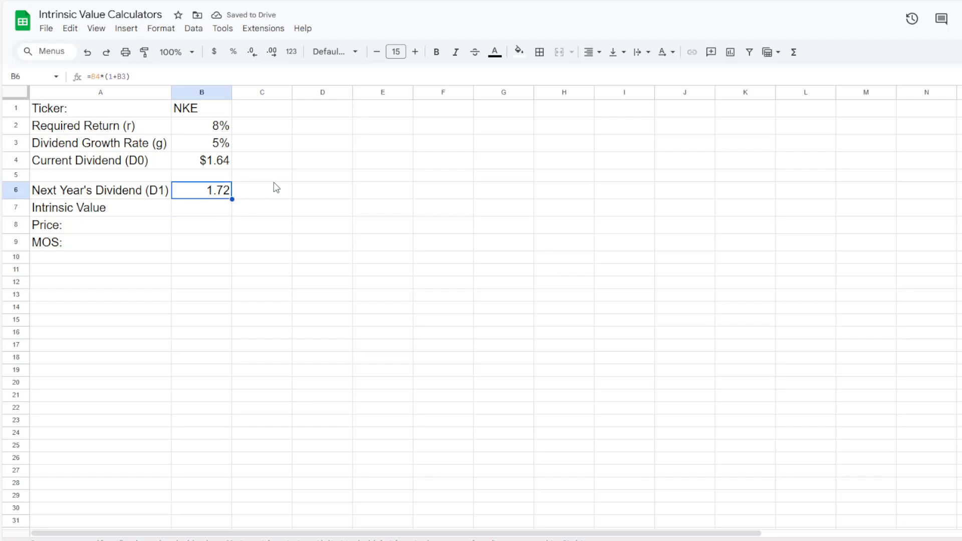
{"action": "left_click", "coordinate": [215, 53]}
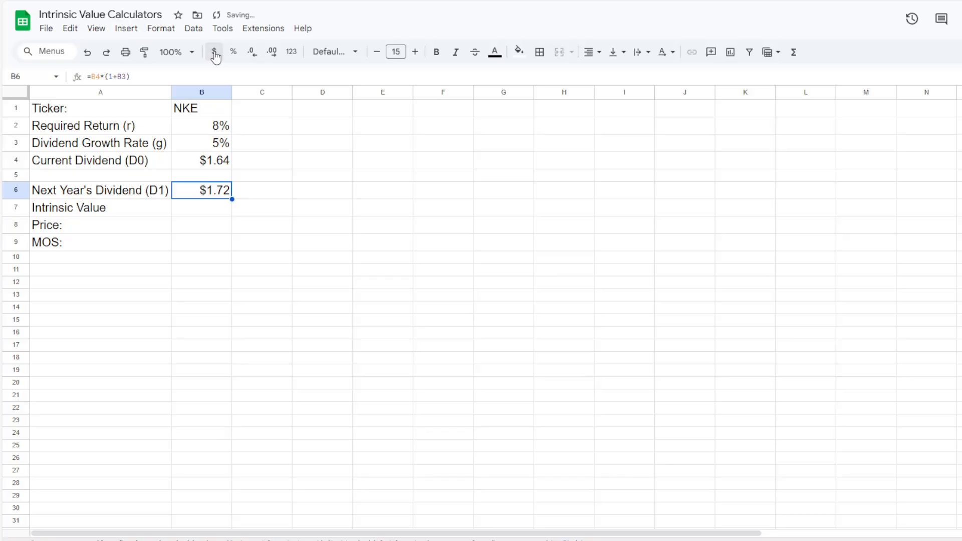
Calculate the intrinsic value in B7 with the formula =B6/(B2-B3) and format the cell as currency.
{"action": "left_click", "coordinate": [200, 213]}
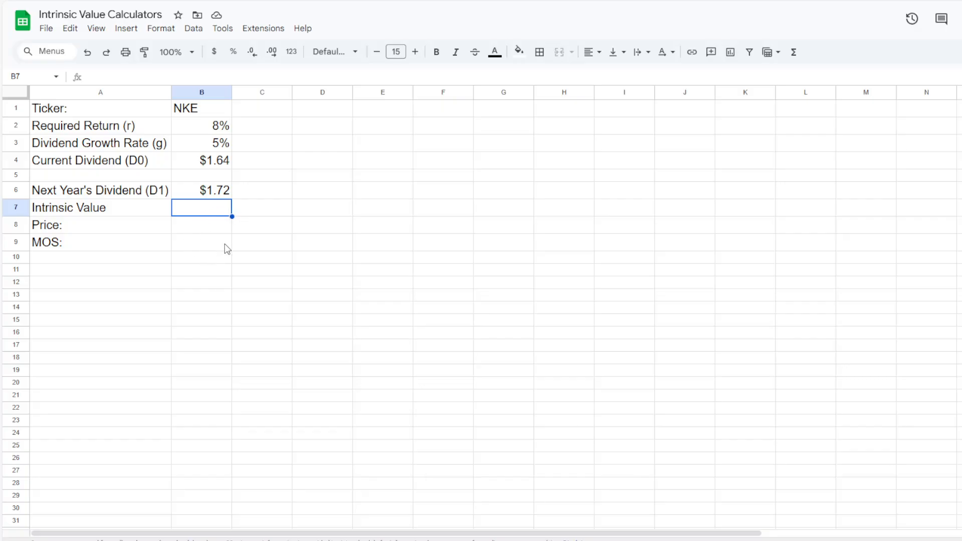
{"action": "type", "text": "="}
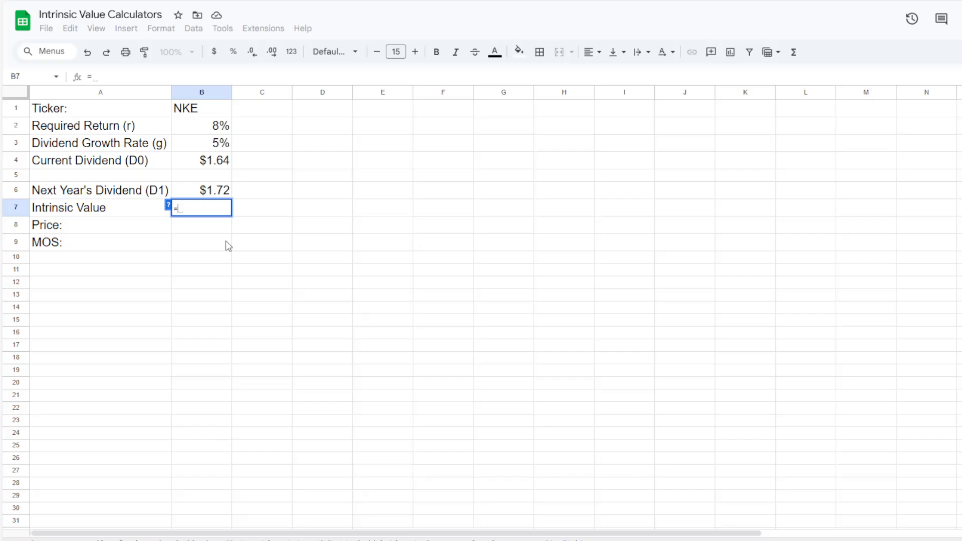
{"action": "left_click", "coordinate": [195, 195]}
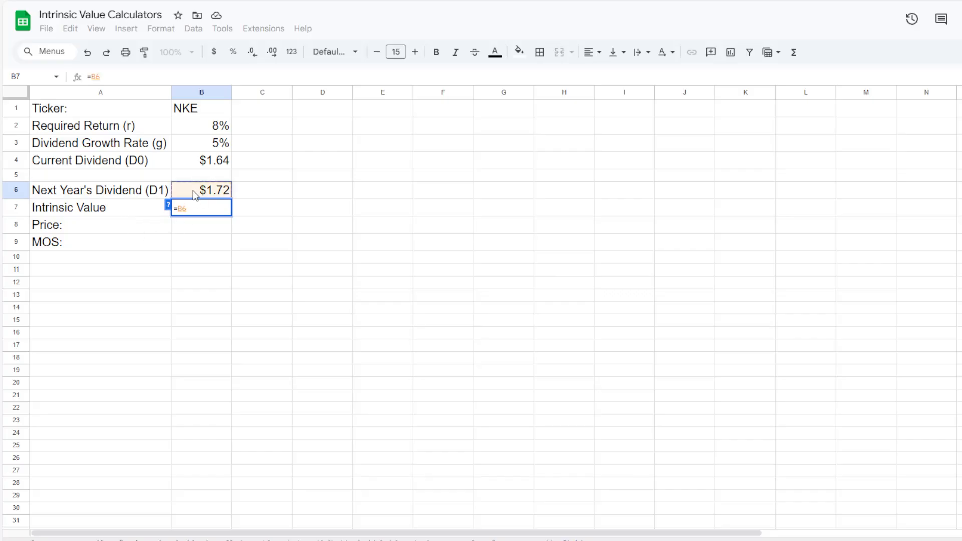
{"action": "type", "text": "/("}
{"action": "left_click", "coordinate": [200, 129]}
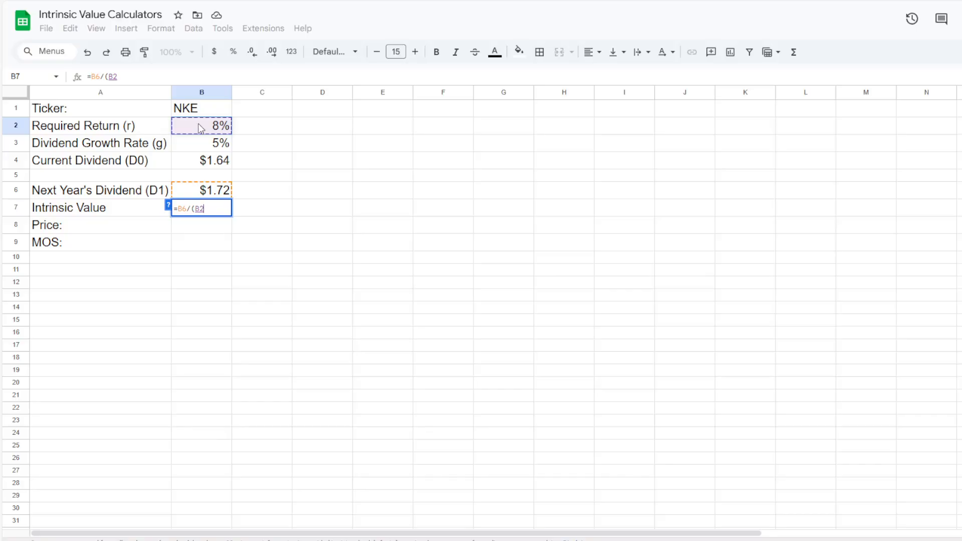
{"action": "type", "text": "-"}
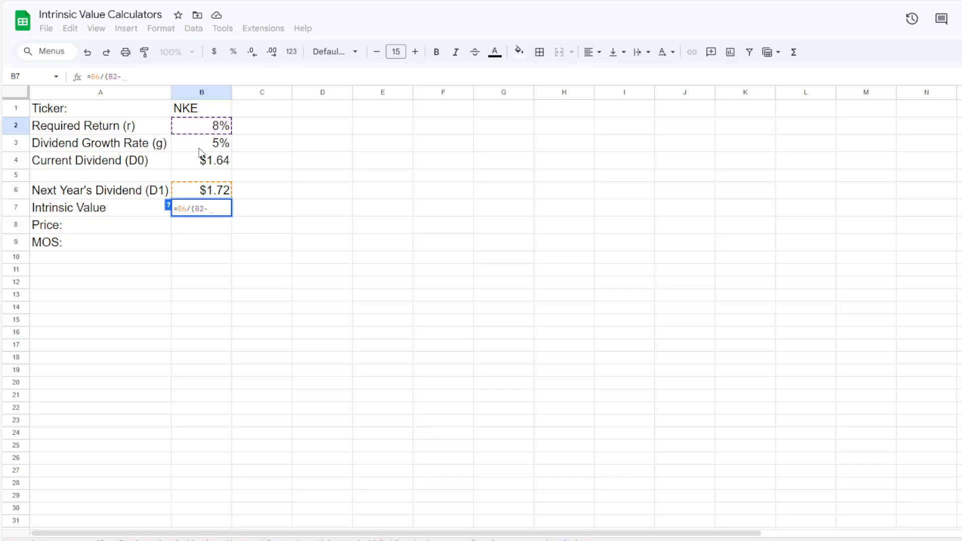
{"action": "left_click", "coordinate": [206, 148]}
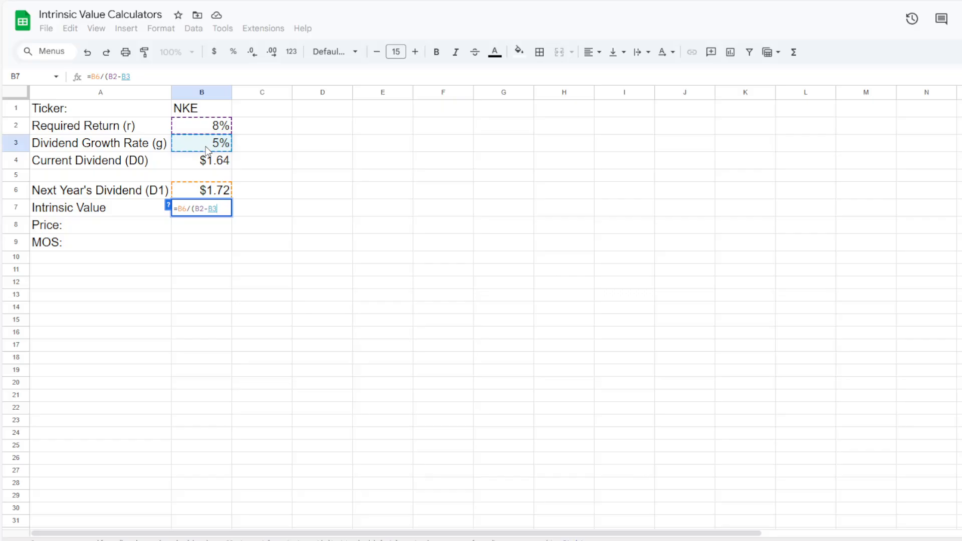
{"action": "type", "text": ")"}
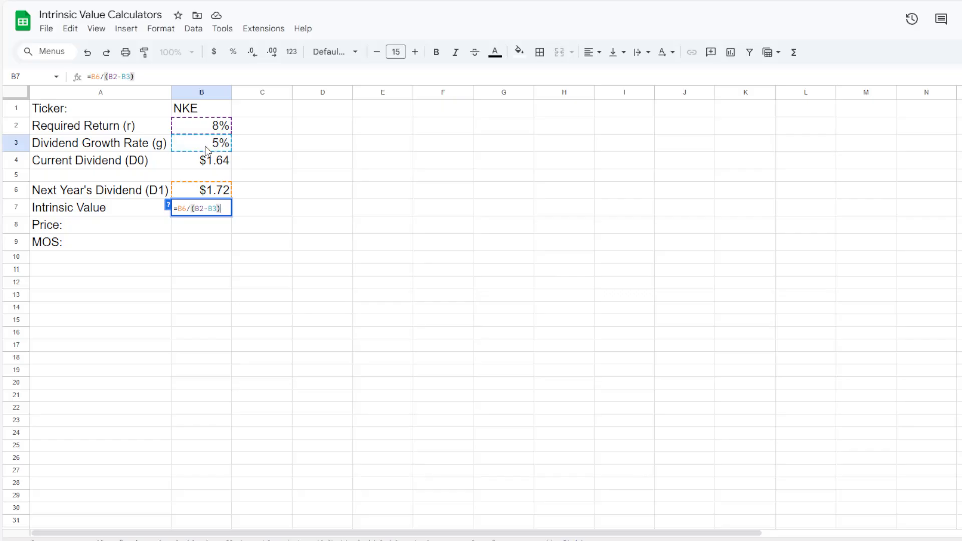
{"action": "key", "text": "Return"}
{"action": "left_click", "coordinate": [188, 206]}
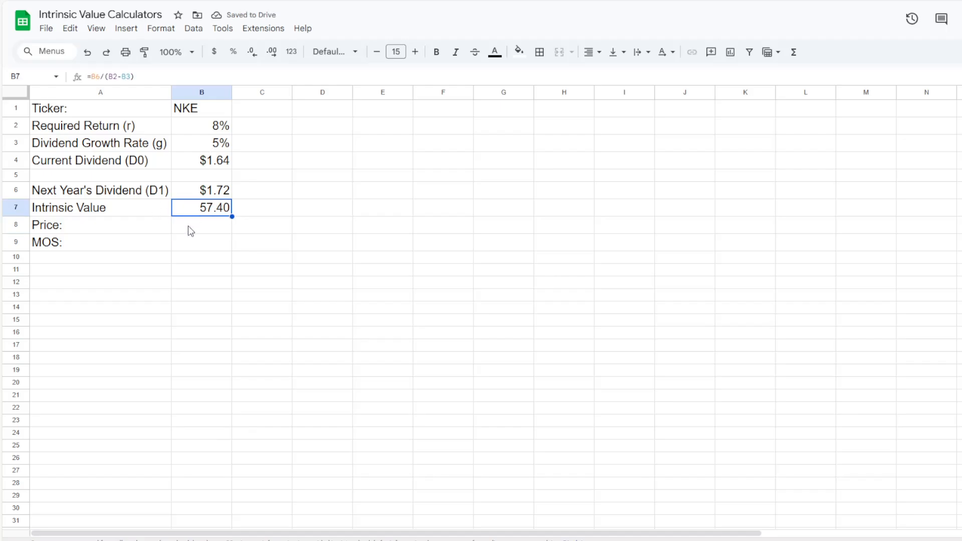
{"action": "left_click", "coordinate": [216, 54]}
Fetch the stock price in B8 with the formula =googlefinance(B1) and format the cell as currency.
{"action": "left_click", "coordinate": [200, 229]}
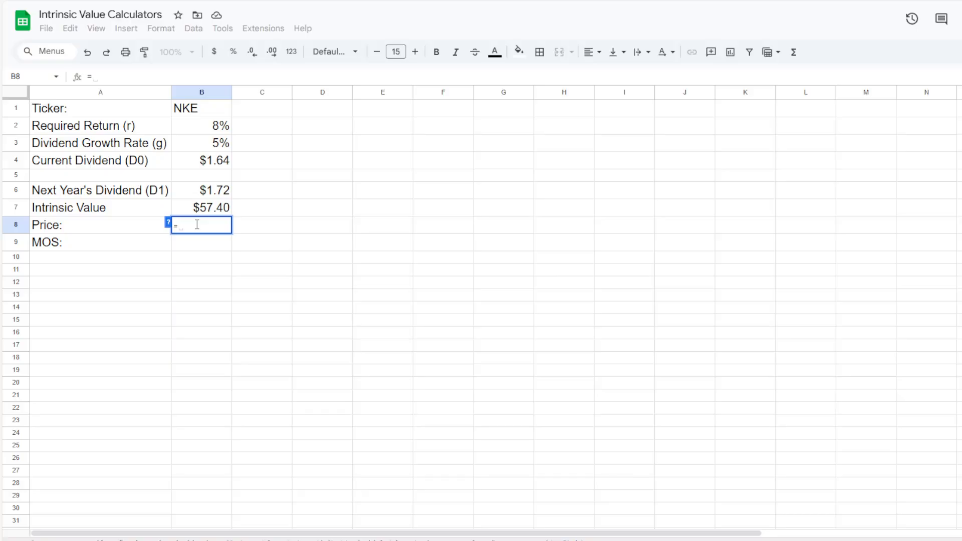
{"action": "type", "text": "google"}
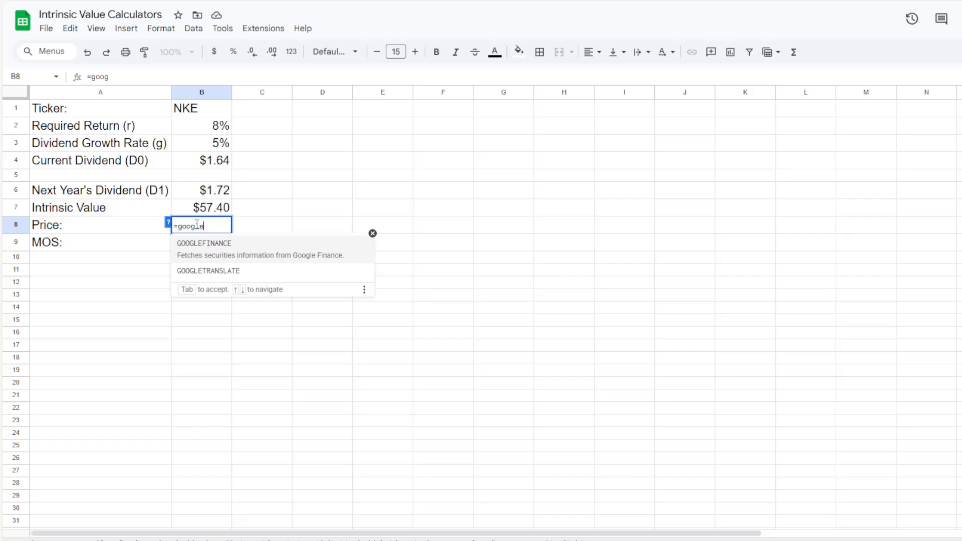
{"action": "type", "text": "finance("}
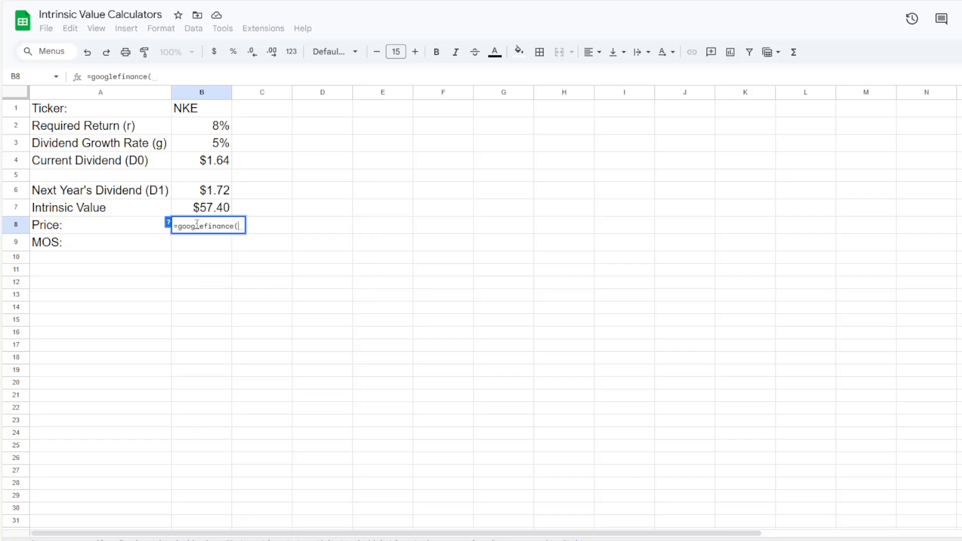
{"action": "left_click", "coordinate": [200, 108]}
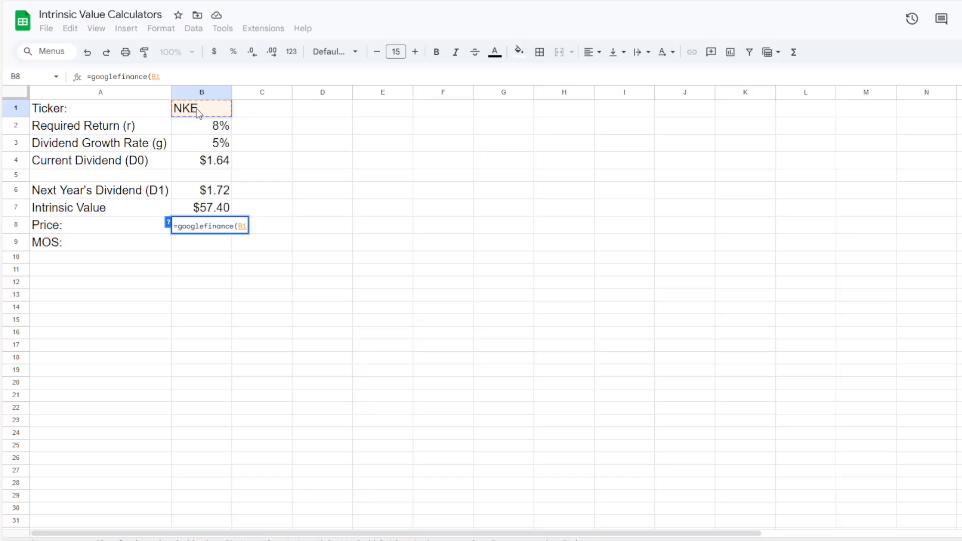
{"action": "type", "text": ")"}
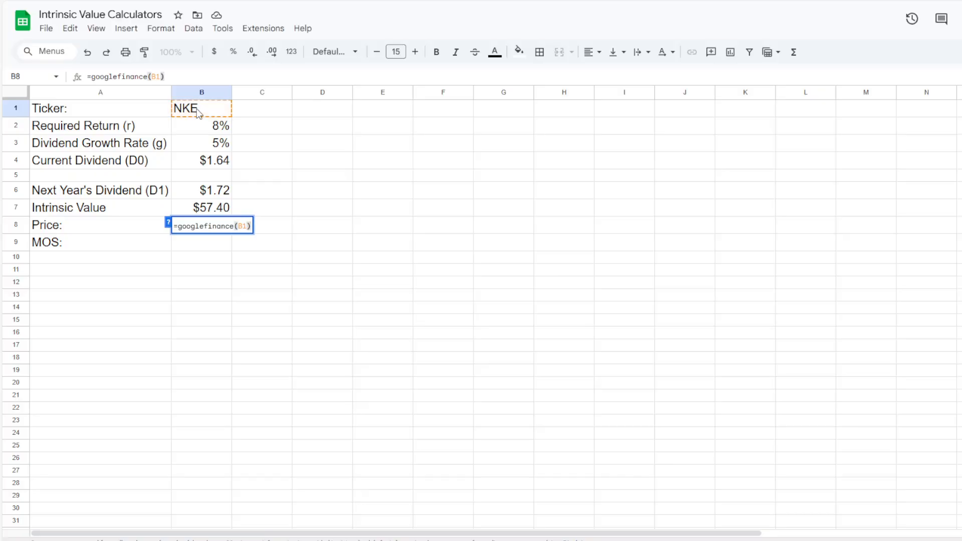
{"action": "key", "text": "Return"}
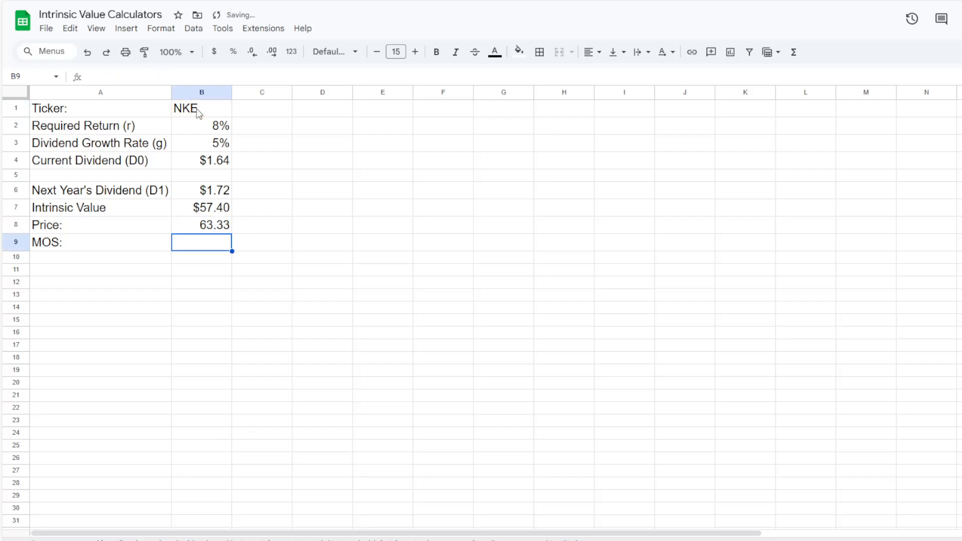
{"action": "left_click", "coordinate": [207, 225]}
{"action": "left_click", "coordinate": [214, 52]}
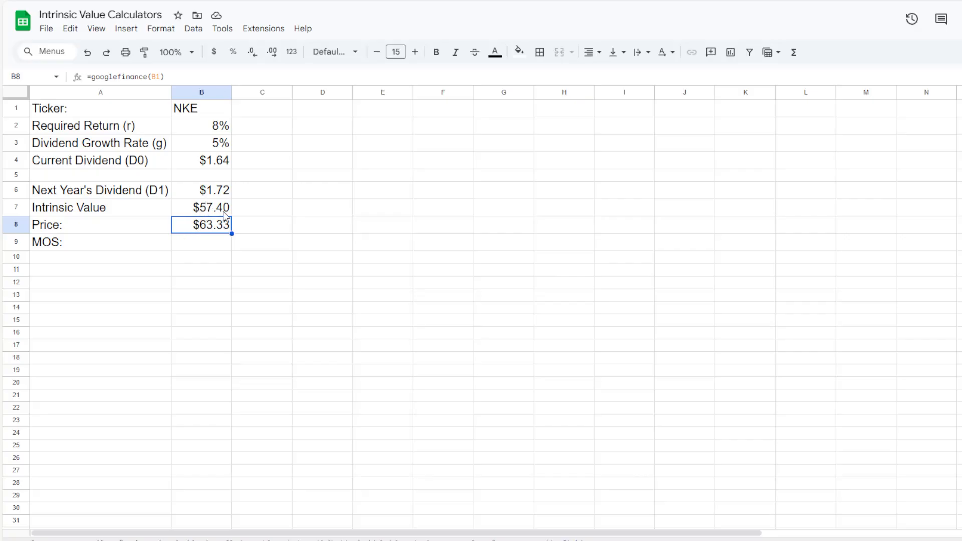
Calculate the margin of safety in B9 with the formula =(B7-B8)/B7.
{"action": "left_click", "coordinate": [205, 245]}
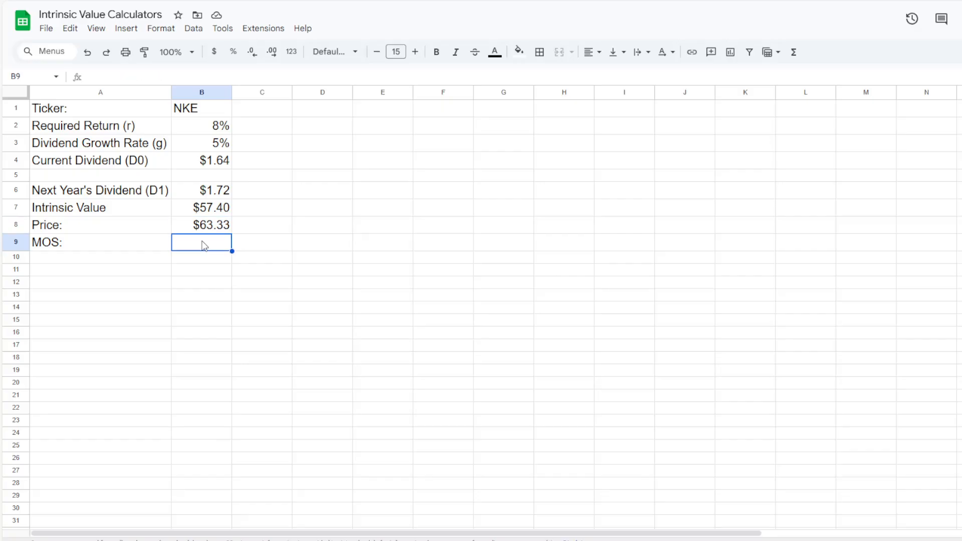
{"action": "type", "text": "="}
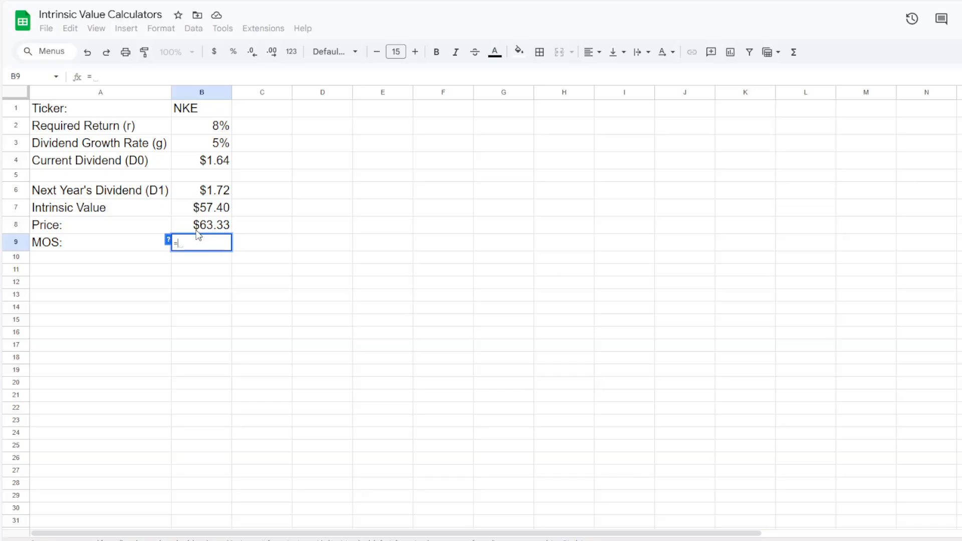
{"action": "type", "text": "("}
{"action": "left_click", "coordinate": [192, 212]}
{"action": "type", "text": "-"}
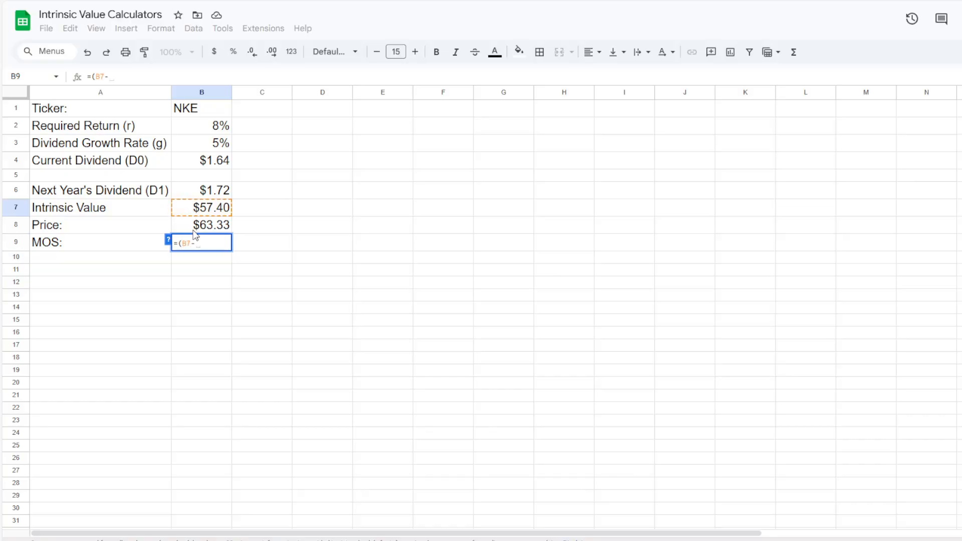
{"action": "left_click", "coordinate": [196, 227]}
{"action": "type", "text": ")"}
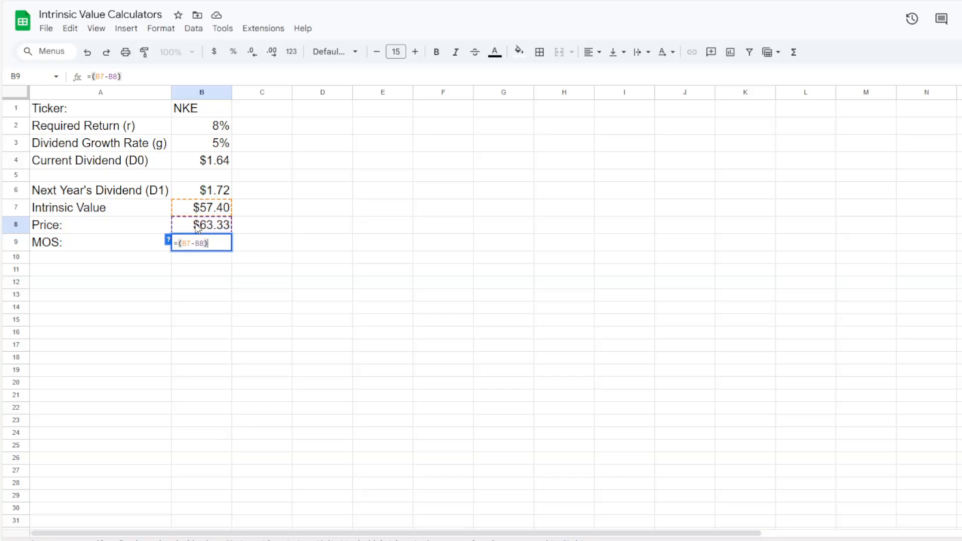
{"action": "type", "text": "/"}
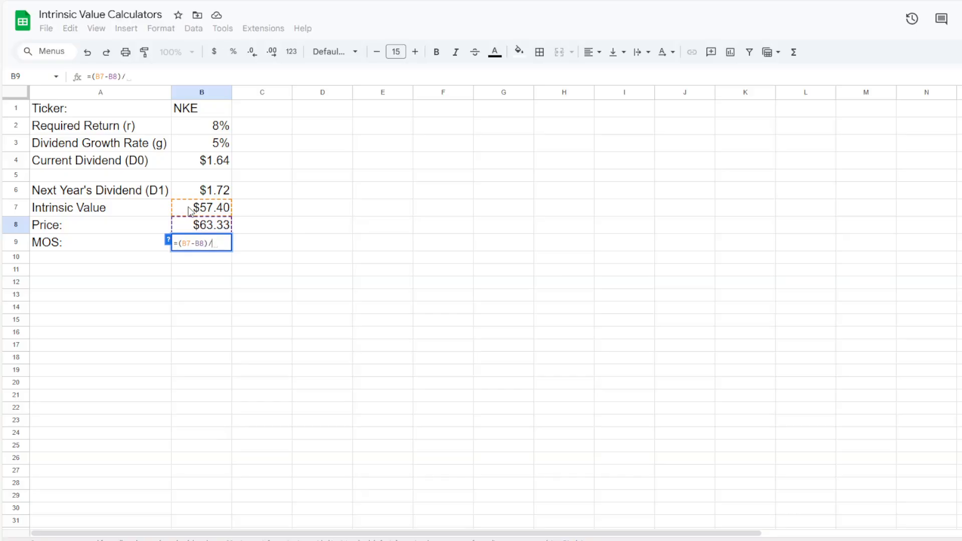
{"action": "left_click", "coordinate": [190, 211]}
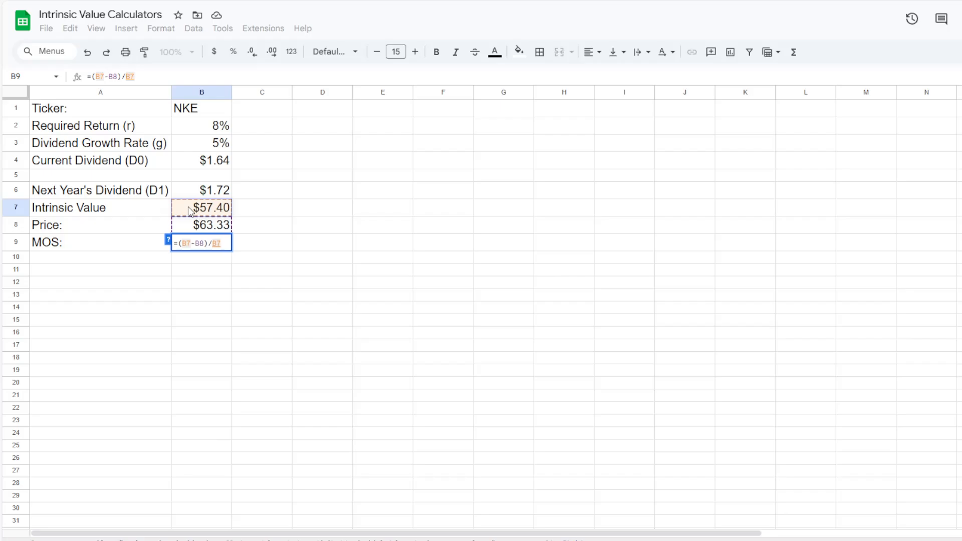
{"action": "key", "text": "Return"}
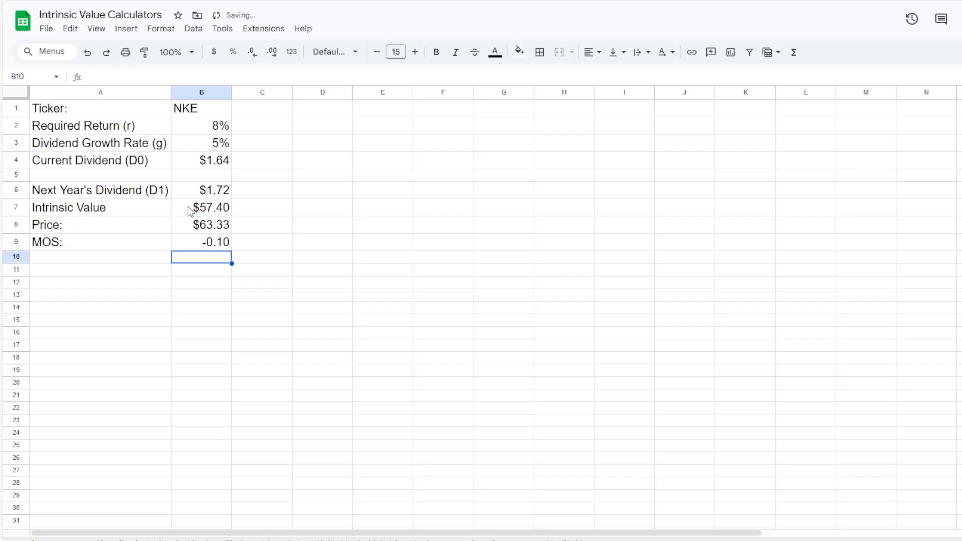
Format the margin of safety in B9 as a percentage with one decimal place.
{"action": "left_click", "coordinate": [195, 243]}
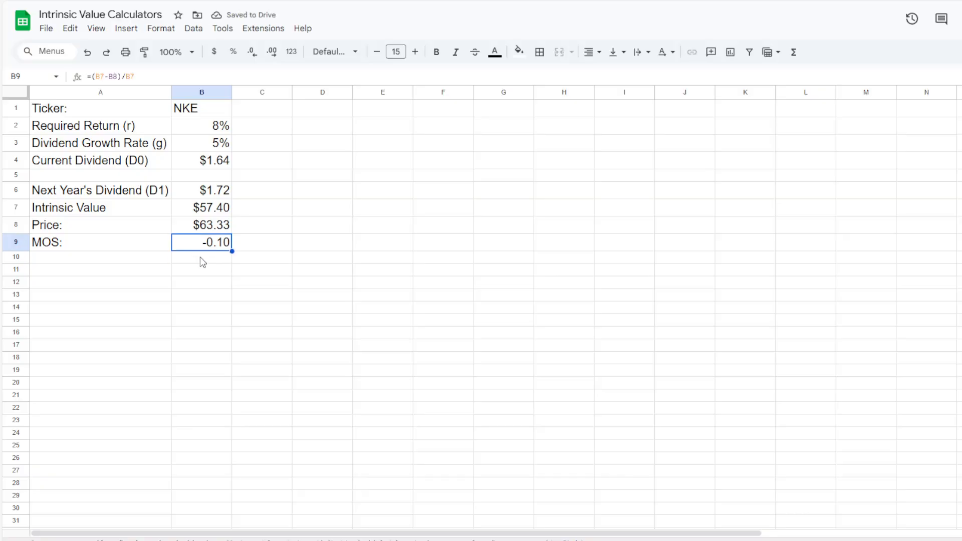
{"action": "left_click", "coordinate": [233, 52]}
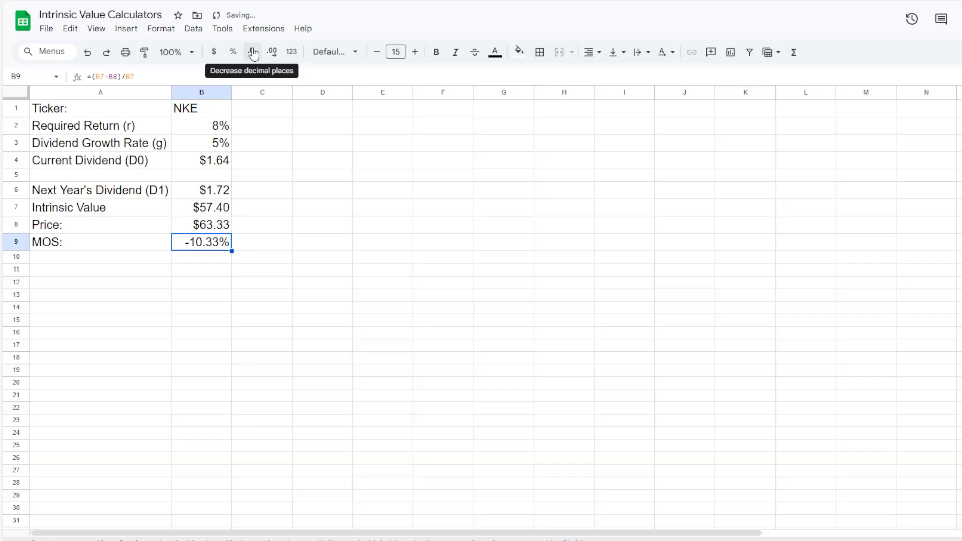
{"action": "left_click", "coordinate": [252, 52]}
{"action": "left_click", "coordinate": [211, 271]}
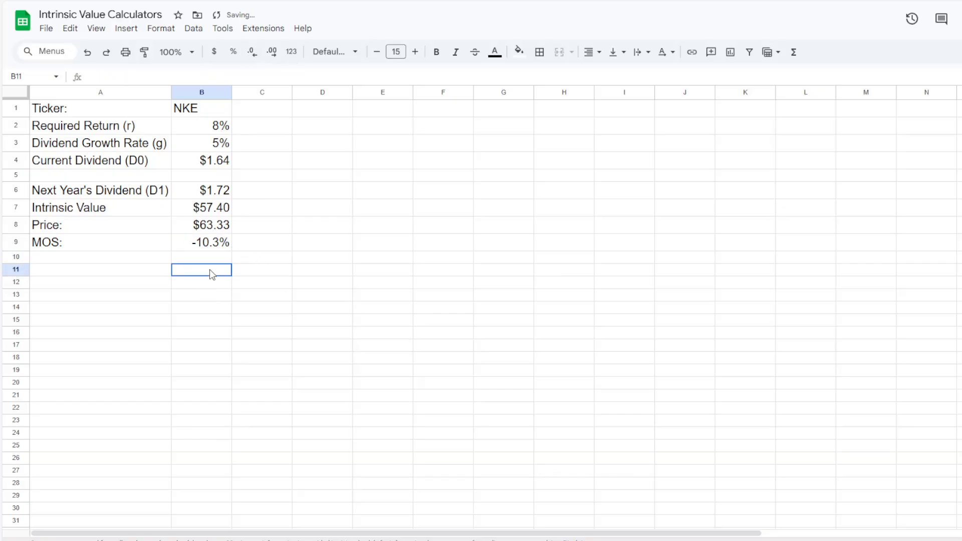
Create a conditional formatting rule for the margin of safety cell B9 with a red fill.
{"action": "left_click", "coordinate": [181, 244]}
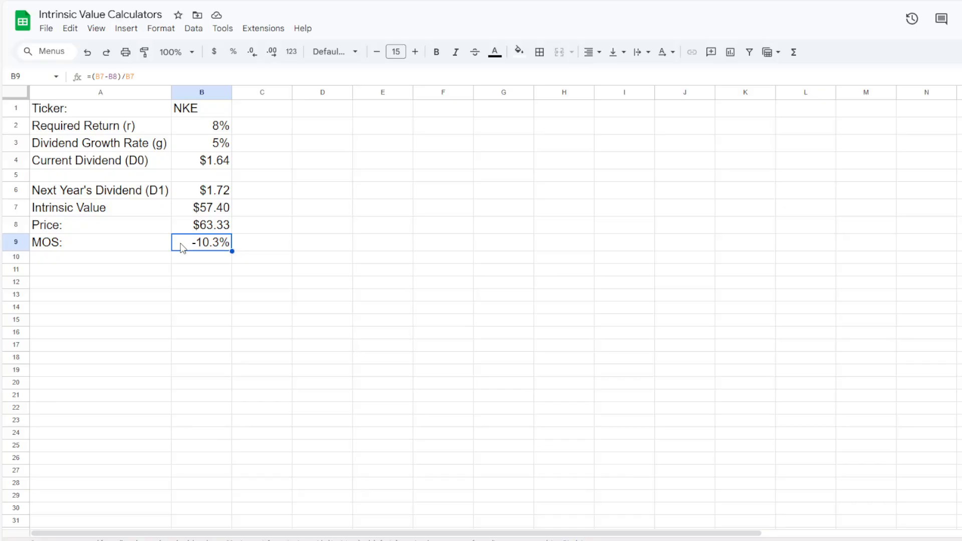
{"action": "right_click", "coordinate": [183, 248]}
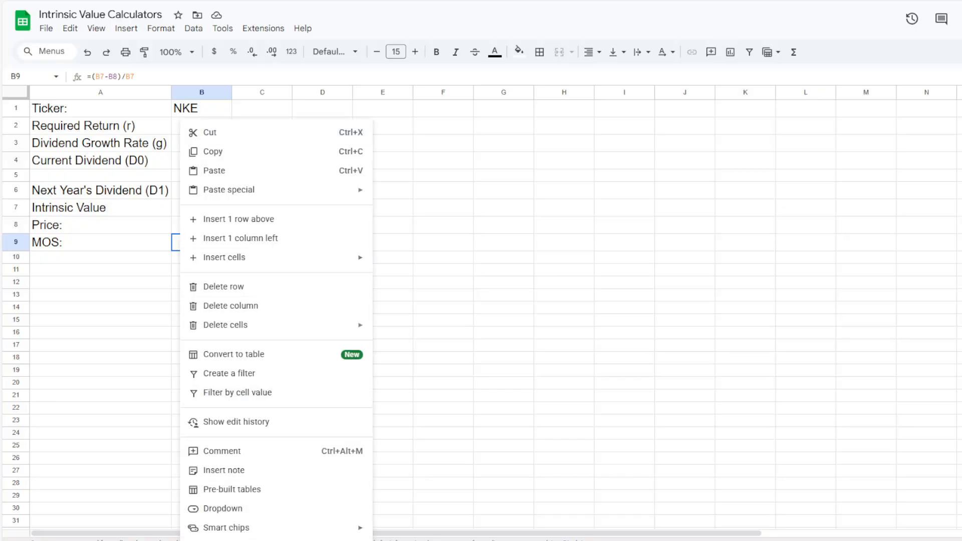
{"action": "mouse_move", "coordinate": [246, 540]}
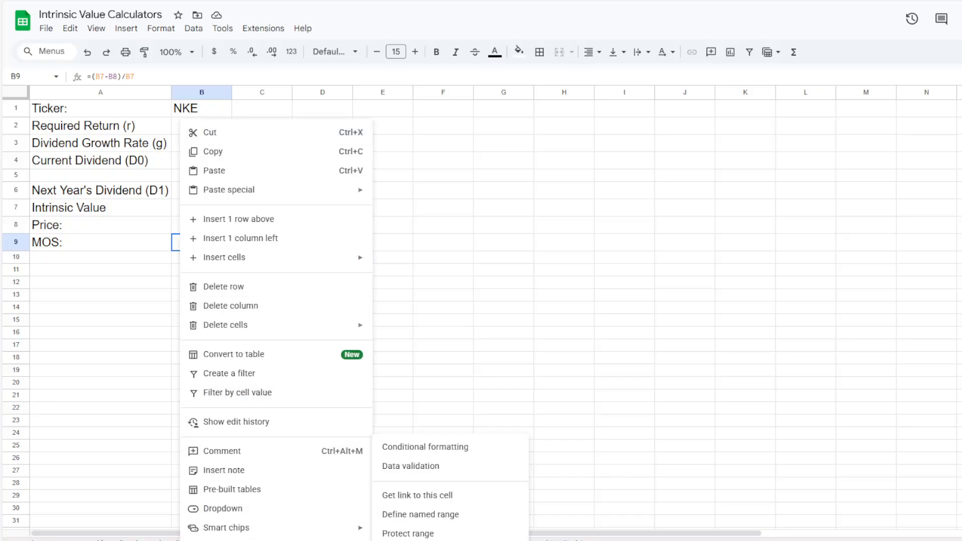
{"action": "left_click", "coordinate": [418, 457]}
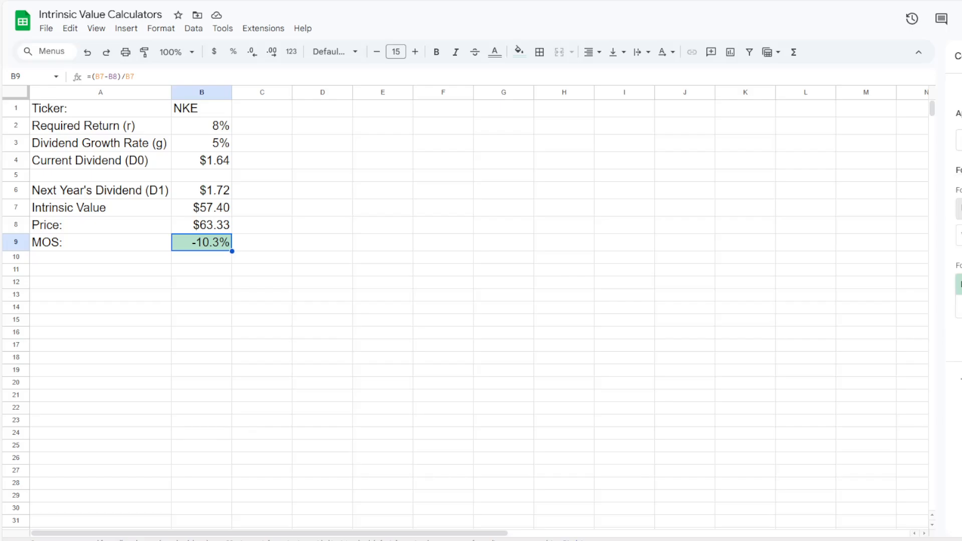
{"action": "left_click", "coordinate": [960, 236]}
{"action": "left_click", "coordinate": [961, 307]}
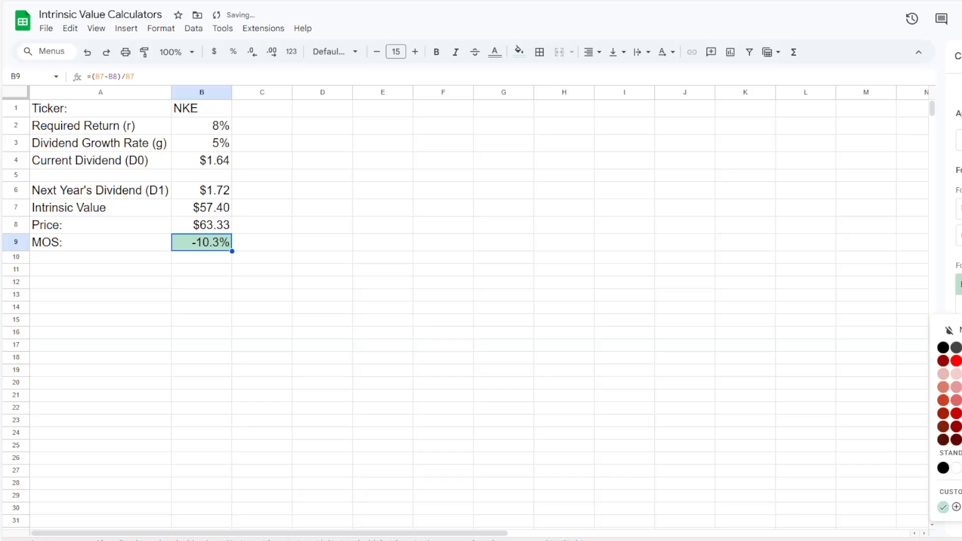
{"action": "left_click", "coordinate": [957, 401]}
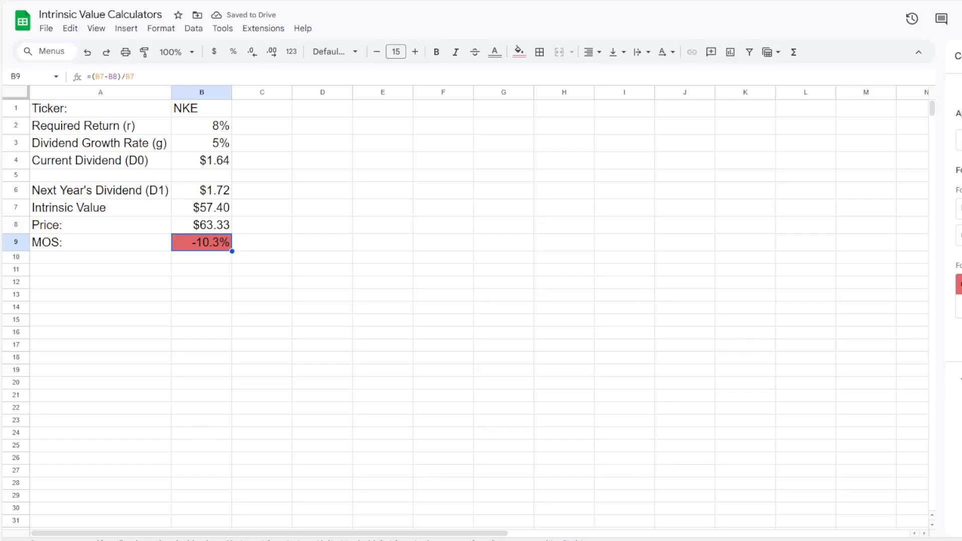
Add a second conditional formatting rule for B9 with a green fill and finish the rules.
{"action": "left_click", "coordinate": [957, 379]}
{"action": "left_click", "coordinate": [958, 209]}
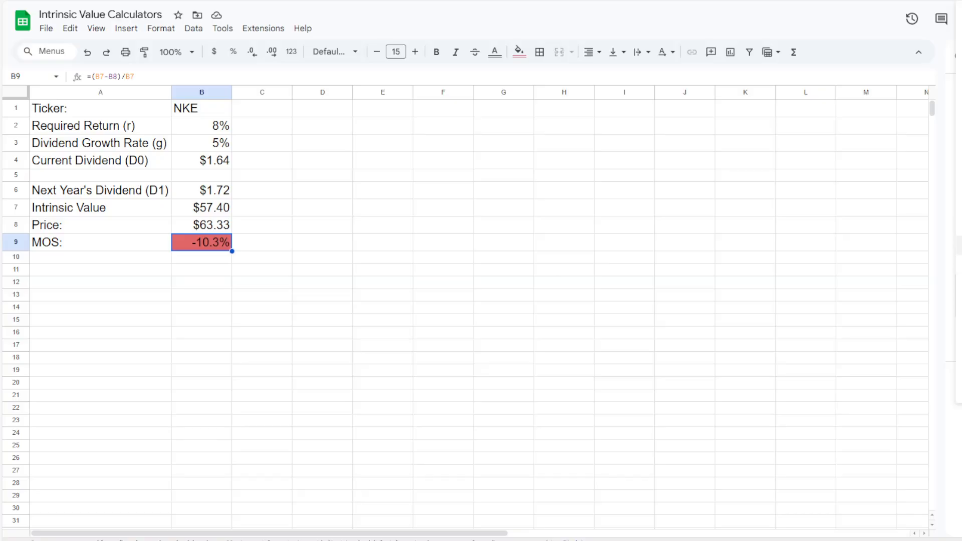
{"action": "left_click", "coordinate": [959, 227]}
{"action": "left_click", "coordinate": [960, 307]}
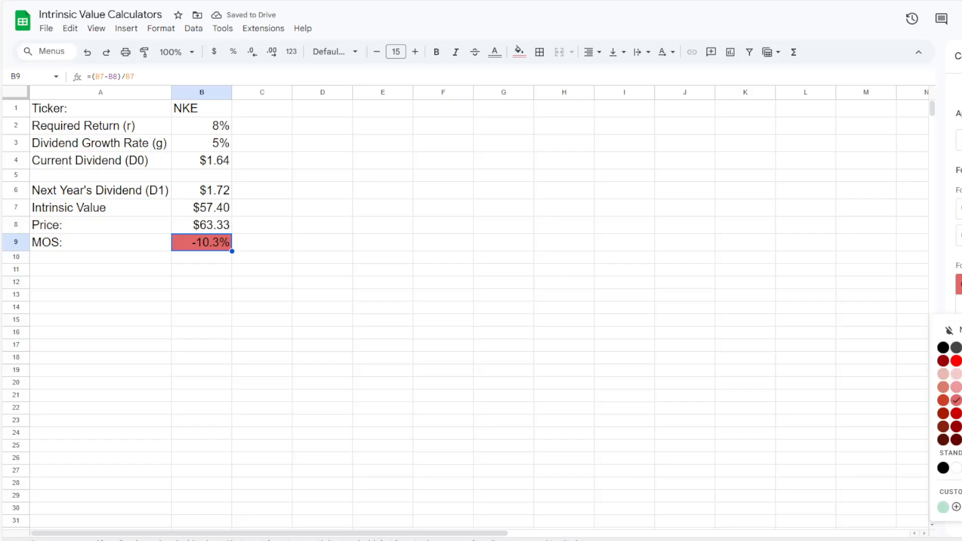
{"action": "left_click", "coordinate": [943, 507]}
{"action": "left_click", "coordinate": [960, 341]}
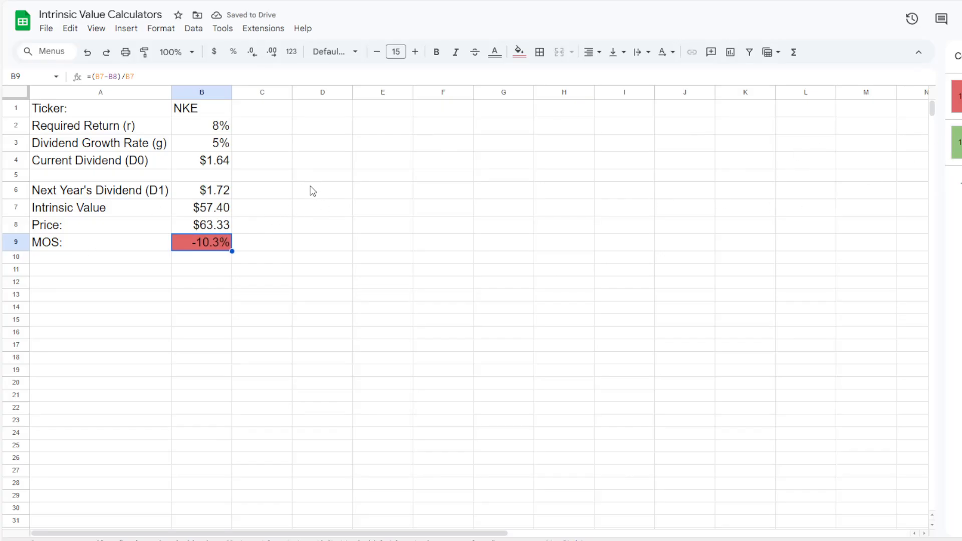
Bold the labels in column A, fit the column width to them, and bold the ticker in B1.
{"action": "left_click", "coordinate": [287, 176]}
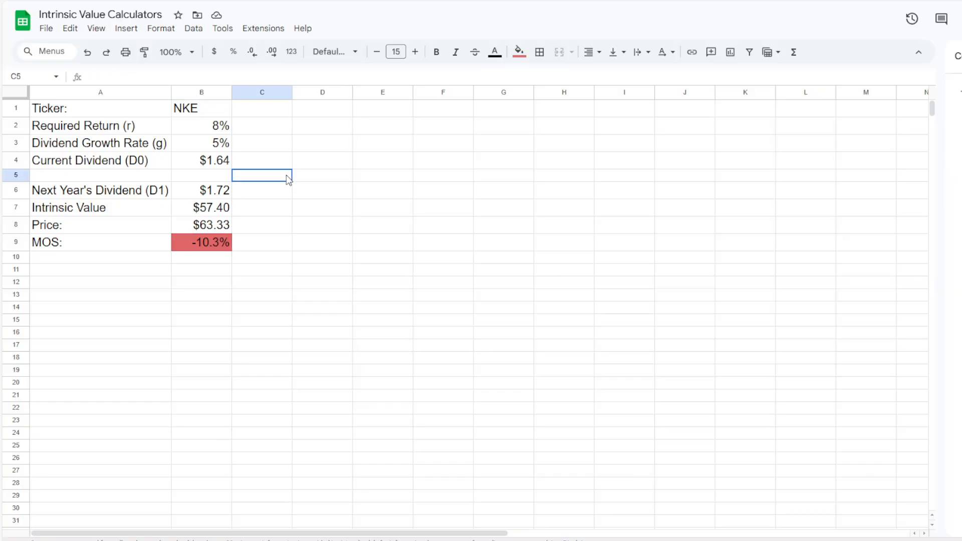
{"action": "left_click", "coordinate": [72, 94]}
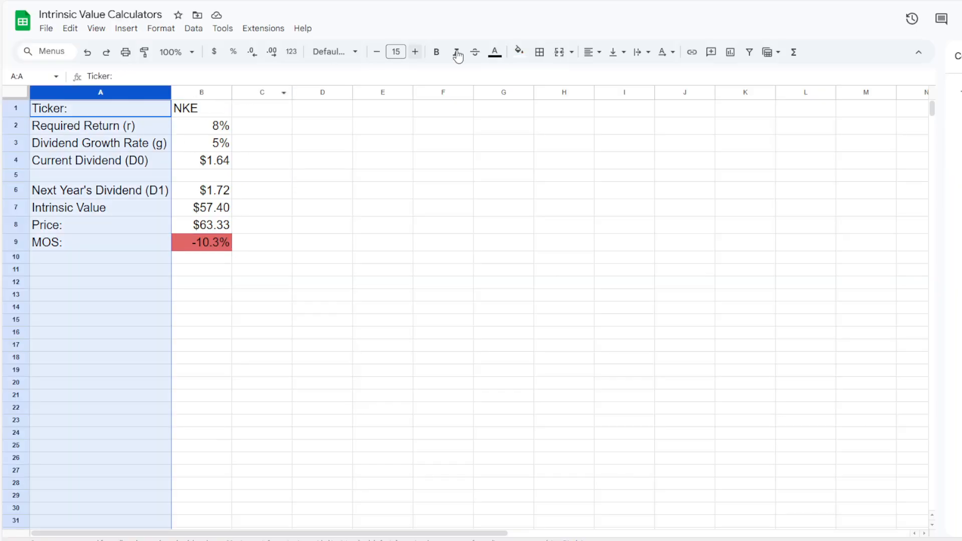
{"action": "left_click", "coordinate": [437, 52]}
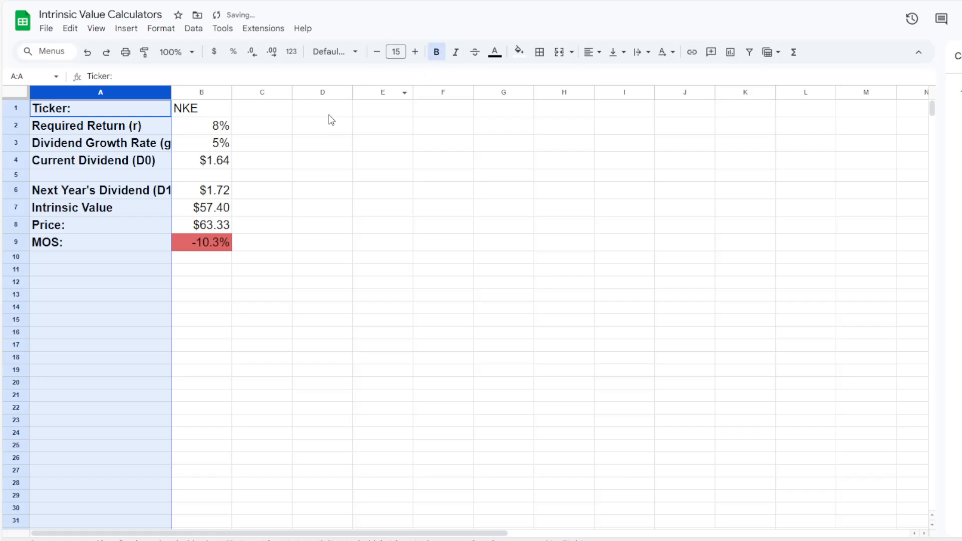
{"action": "double_click", "coordinate": [172, 92]}
{"action": "left_click", "coordinate": [295, 127]}
{"action": "left_click", "coordinate": [215, 103]}
{"action": "left_click", "coordinate": [437, 52]}
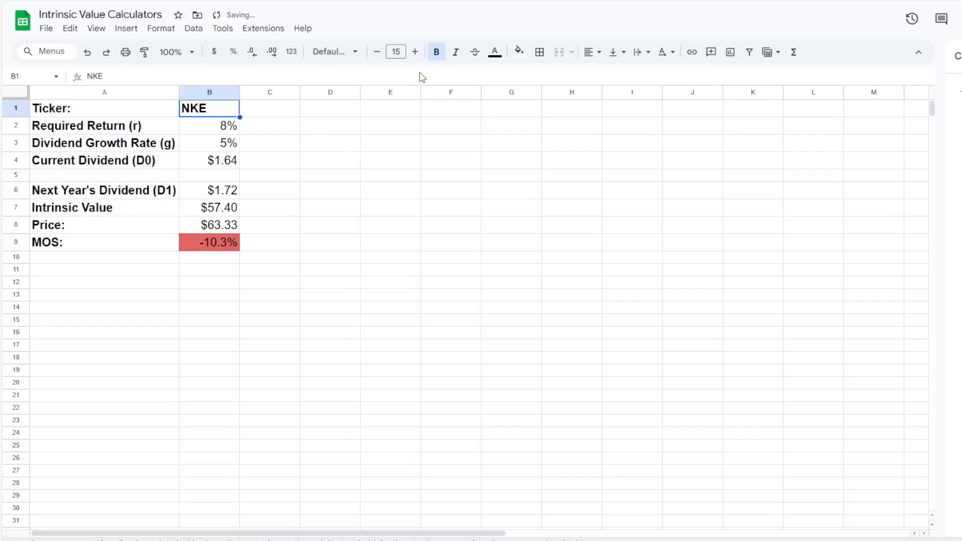
Put a thicker outer border around the input block A1:B4.
{"action": "left_click", "coordinate": [361, 162]}
{"action": "left_click_drag", "start_coordinate": [135, 108], "coordinate": [210, 164]}
{"action": "right_click", "coordinate": [203, 134]}
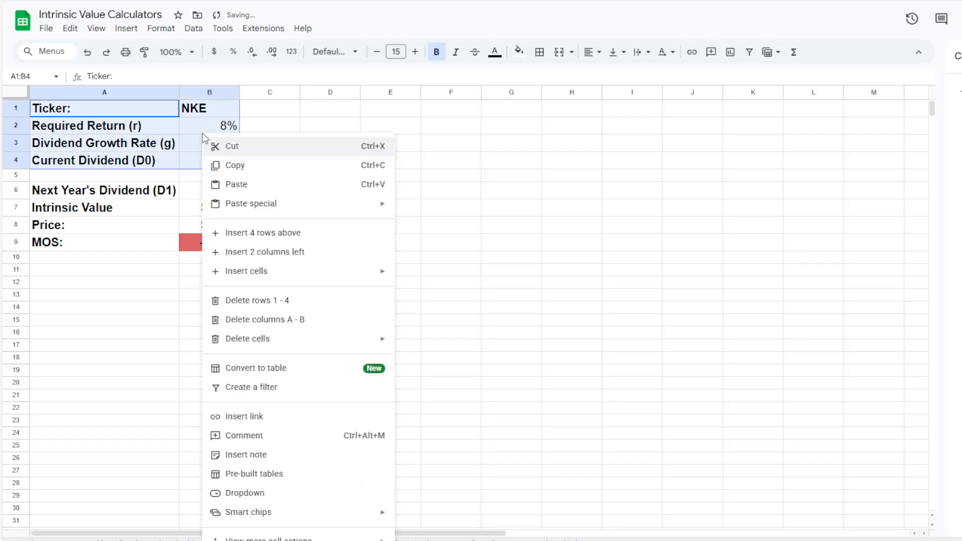
{"action": "left_click", "coordinate": [540, 53]}
{"action": "left_click", "coordinate": [627, 80]}
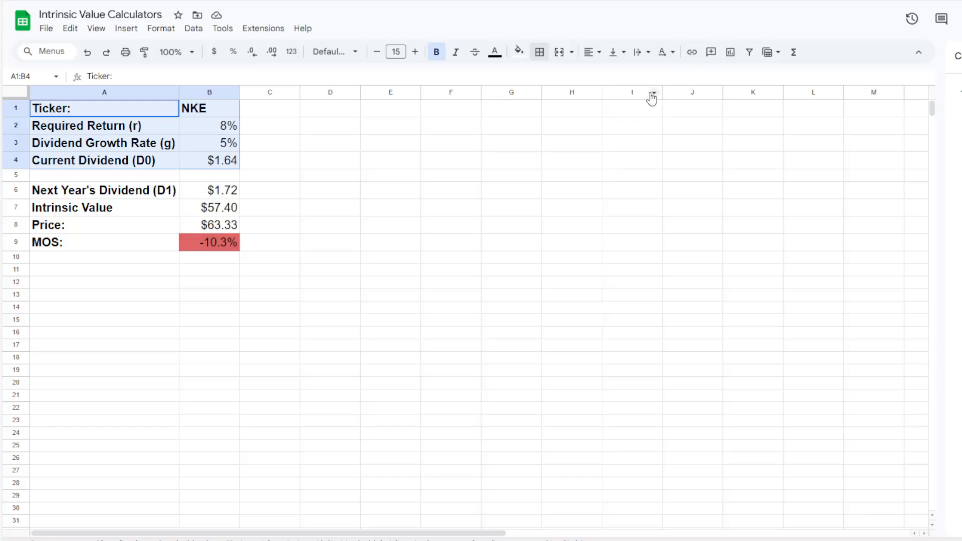
{"action": "left_click", "coordinate": [539, 53]}
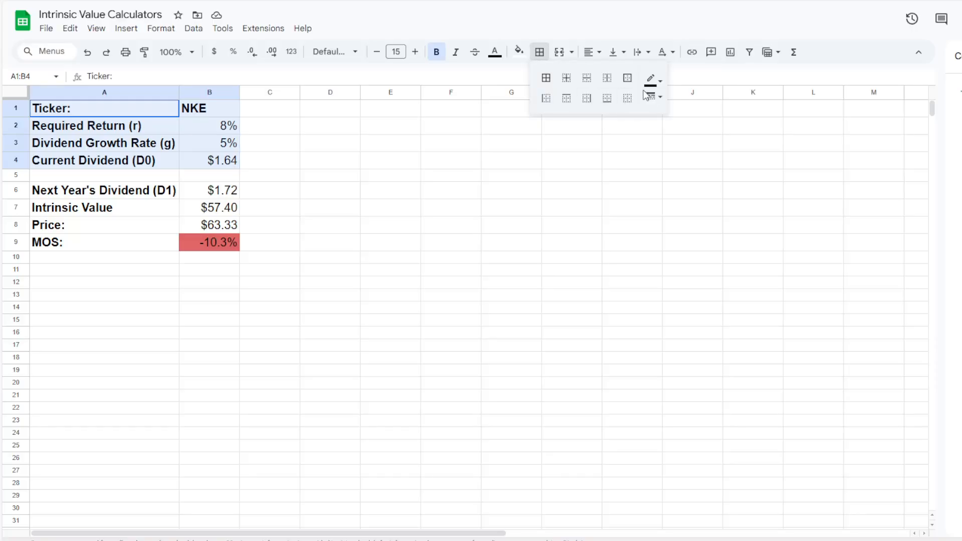
{"action": "left_click", "coordinate": [654, 96]}
{"action": "left_click", "coordinate": [679, 144]}
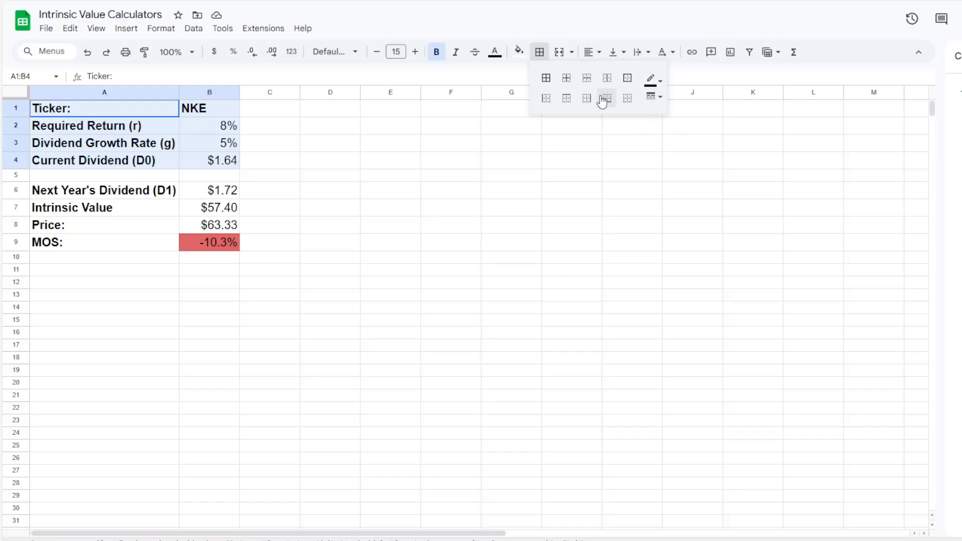
{"action": "left_click", "coordinate": [627, 77]}
Try an outer border around the range A5:B9 and undo it.
{"action": "left_click_drag", "start_coordinate": [133, 177], "coordinate": [206, 246]}
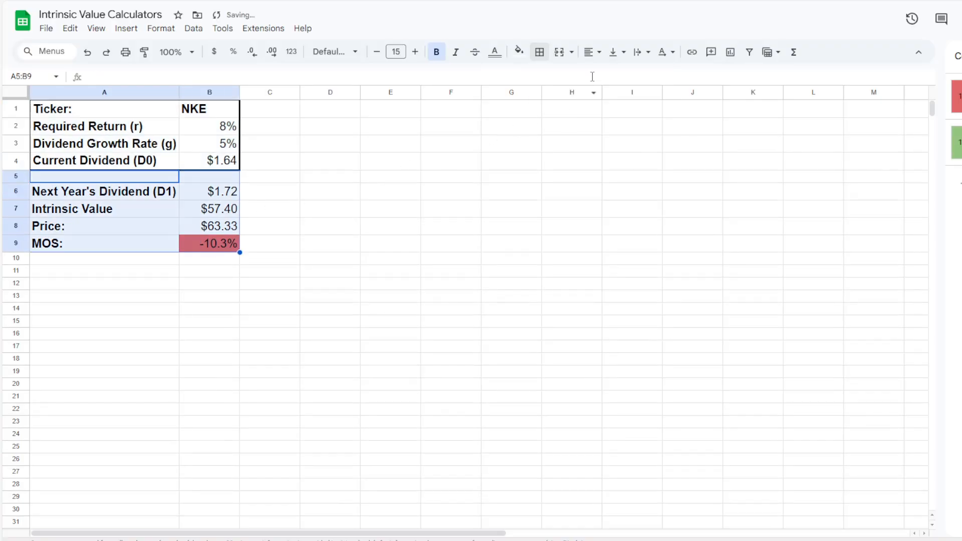
{"action": "left_click", "coordinate": [541, 56]}
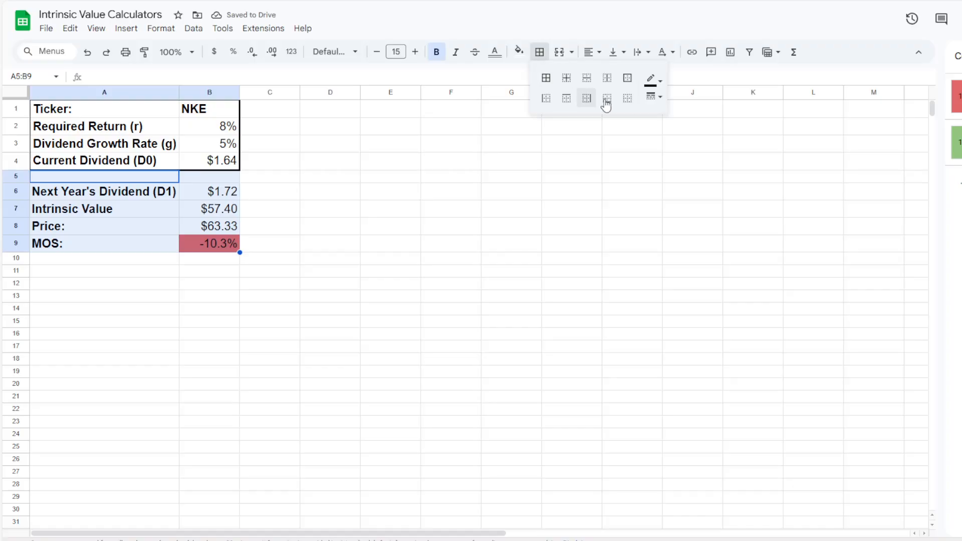
{"action": "left_click", "coordinate": [627, 77]}
{"action": "left_click", "coordinate": [476, 215]}
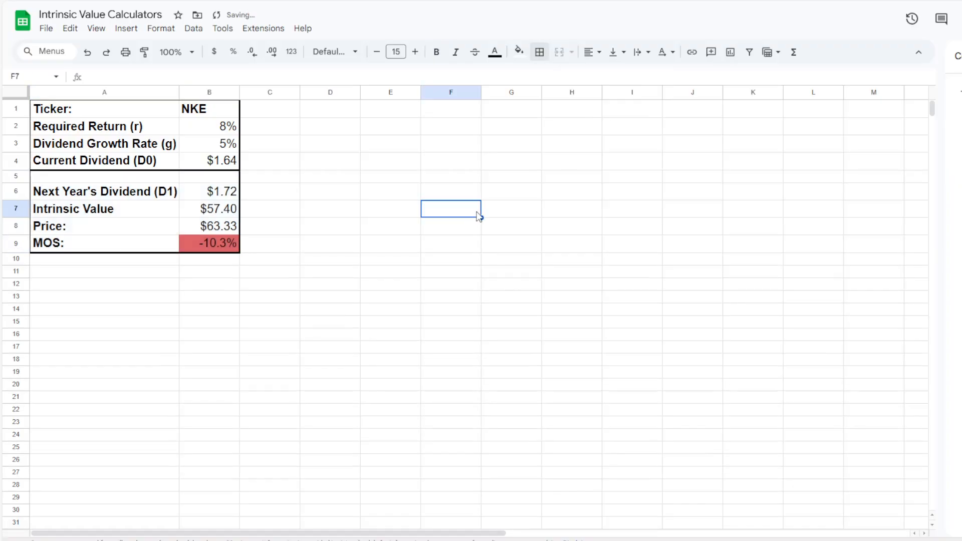
{"action": "key", "text": "ctrl+z"}
Put an outer border around the results block A6:B9, leaving out the blank row 5.
{"action": "left_click", "coordinate": [185, 296]}
{"action": "left_click_drag", "start_coordinate": [148, 195], "coordinate": [216, 245]}
{"action": "left_click", "coordinate": [540, 53]}
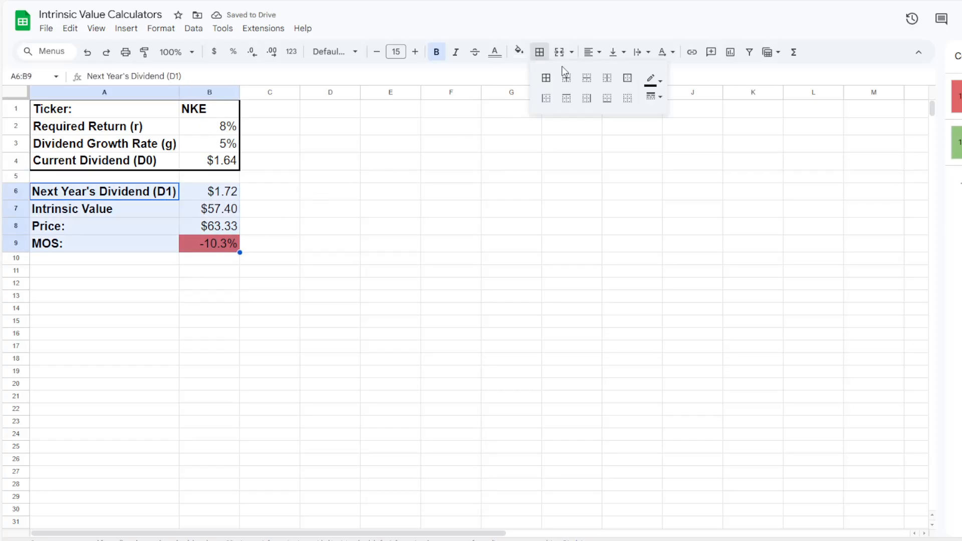
{"action": "left_click", "coordinate": [630, 81]}
{"action": "left_click", "coordinate": [389, 232]}
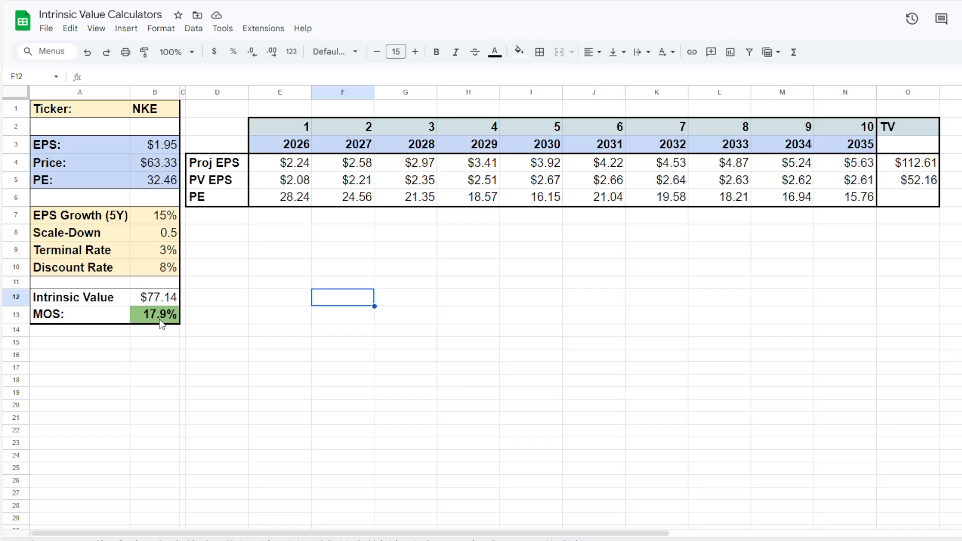
Switch from the EPS-based calculator sheet back to the dividend calculator sheet to view the finished NKE valuation.
{"action": "left_click", "coordinate": [125, 539]}
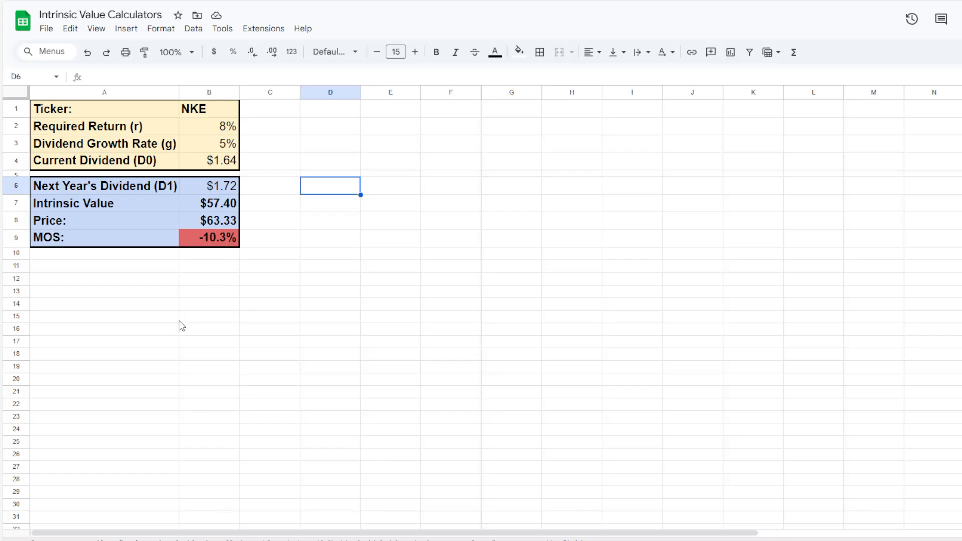
{"action": "left_click", "coordinate": [395, 203]}
{"action": "left_click", "coordinate": [393, 181]}
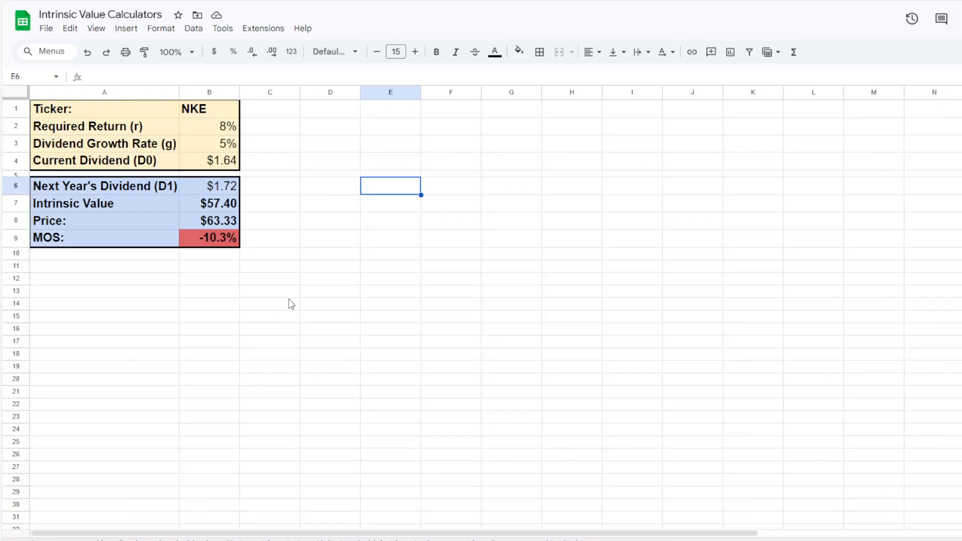
{"action": "left_click", "coordinate": [278, 221]}
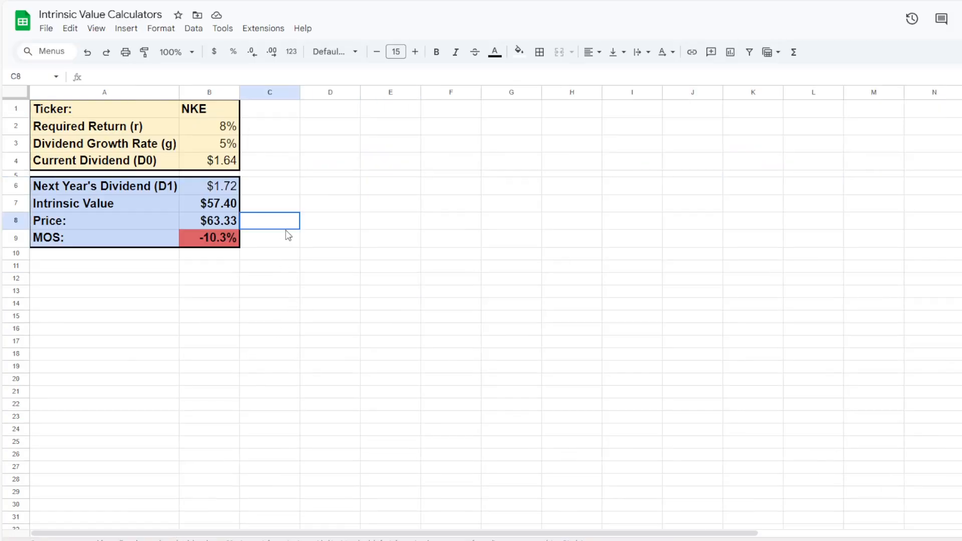
Enter 67.27 as a scratch value in cell D7 beside the calculator and clear it again.
{"action": "left_click", "coordinate": [344, 203]}
{"action": "type", "text": "67"}
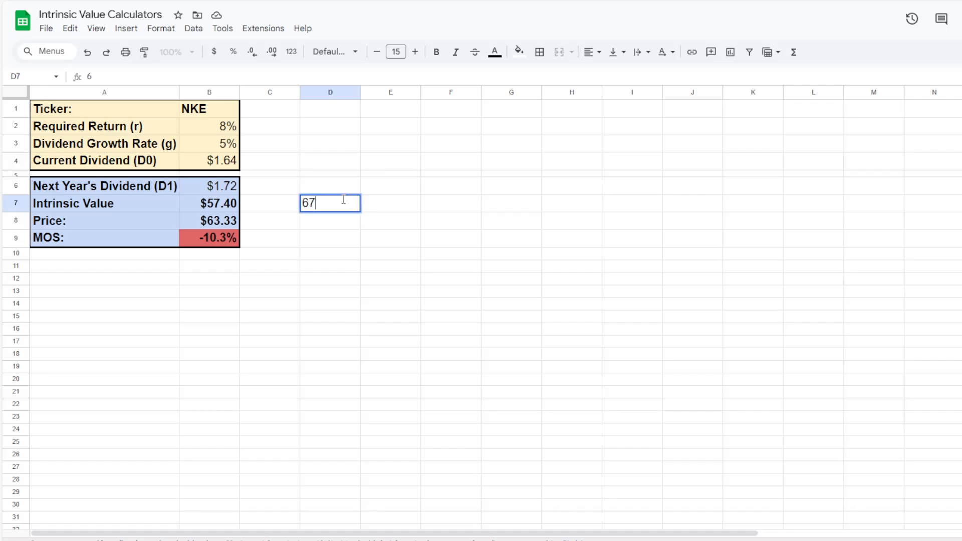
{"action": "type", "text": ".27"}
{"action": "key", "text": "Return"}
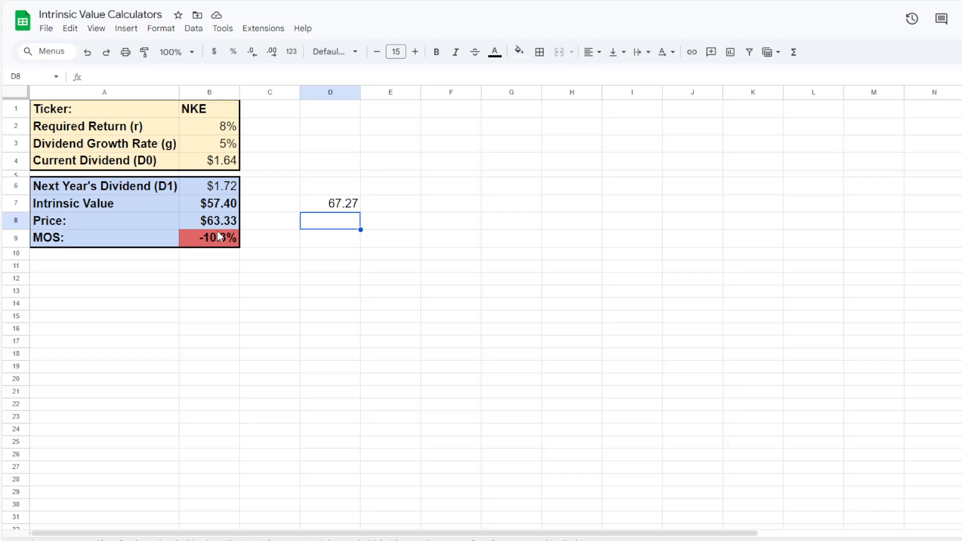
{"action": "left_click", "coordinate": [313, 209]}
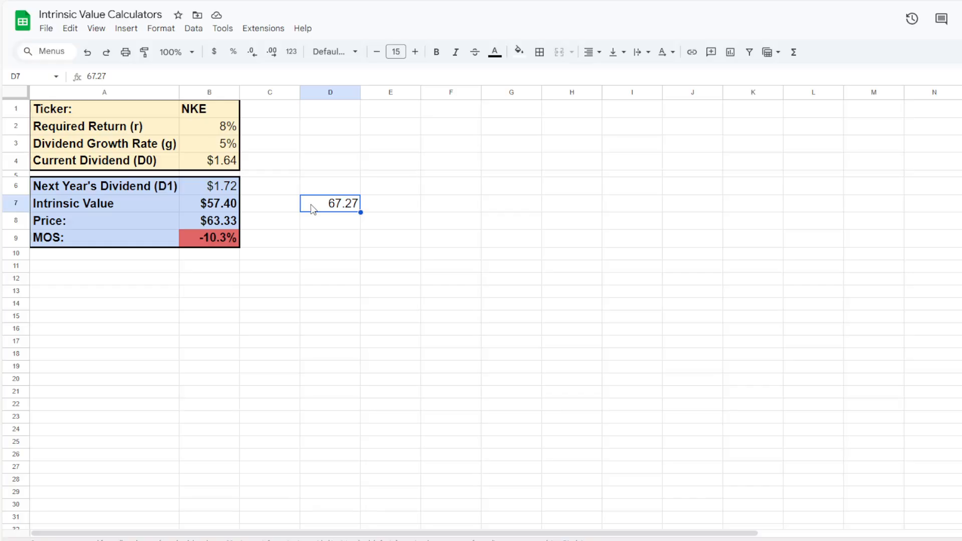
{"action": "key", "text": "Delete"}
{"action": "key", "text": "Down"}
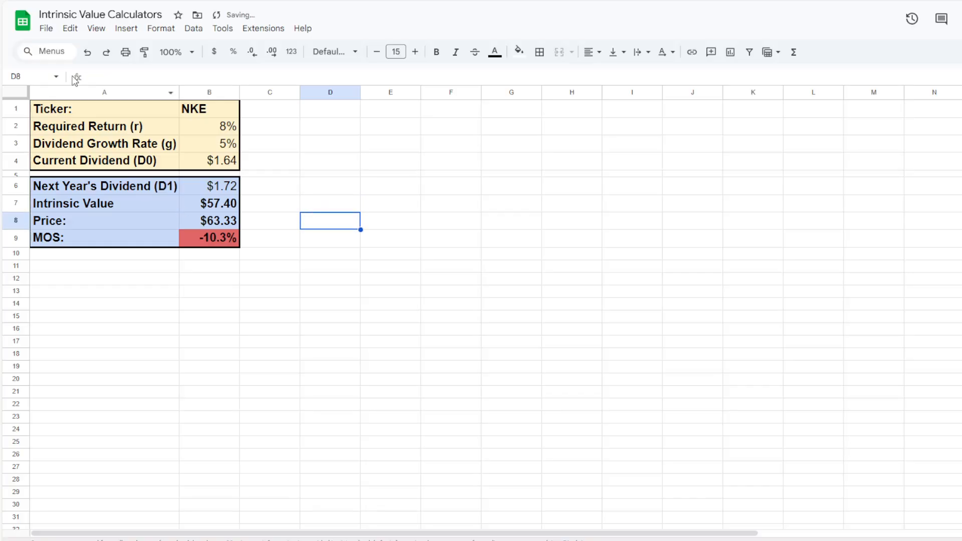
Remove the bold formatting from the intrinsic value and price amounts in B7:B8.
{"action": "left_click_drag", "start_coordinate": [201, 207], "coordinate": [198, 219]}
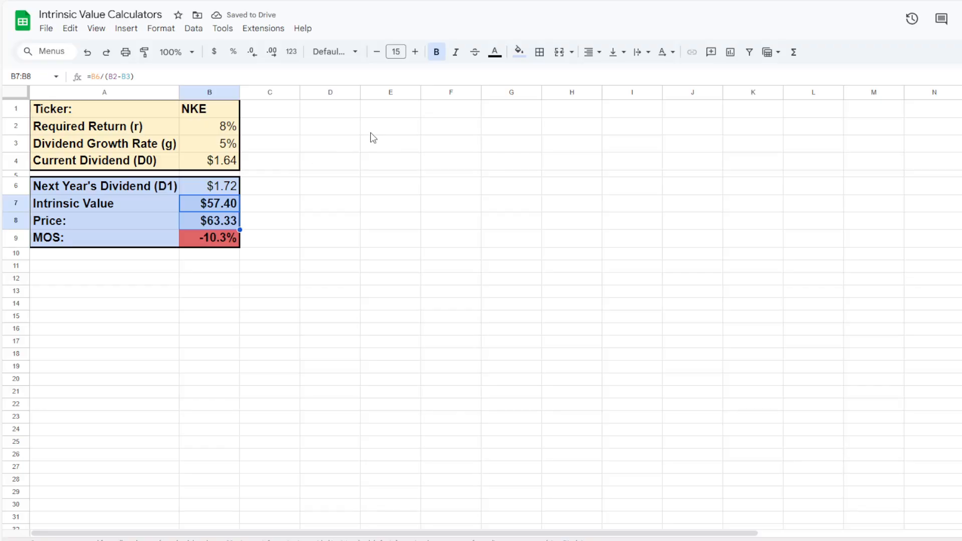
{"action": "left_click", "coordinate": [437, 52]}
{"action": "left_click", "coordinate": [375, 189]}
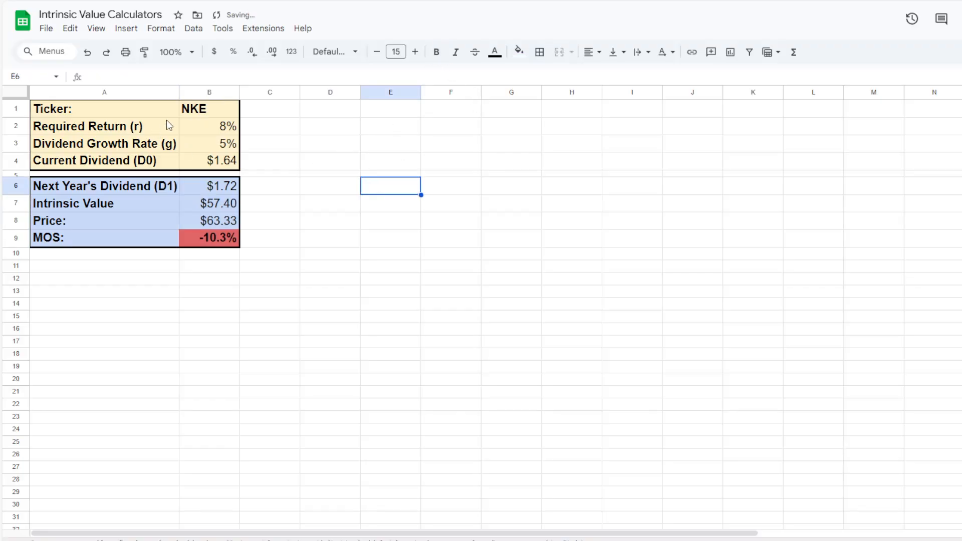
{"action": "left_click_drag", "start_coordinate": [143, 111], "coordinate": [201, 160]}
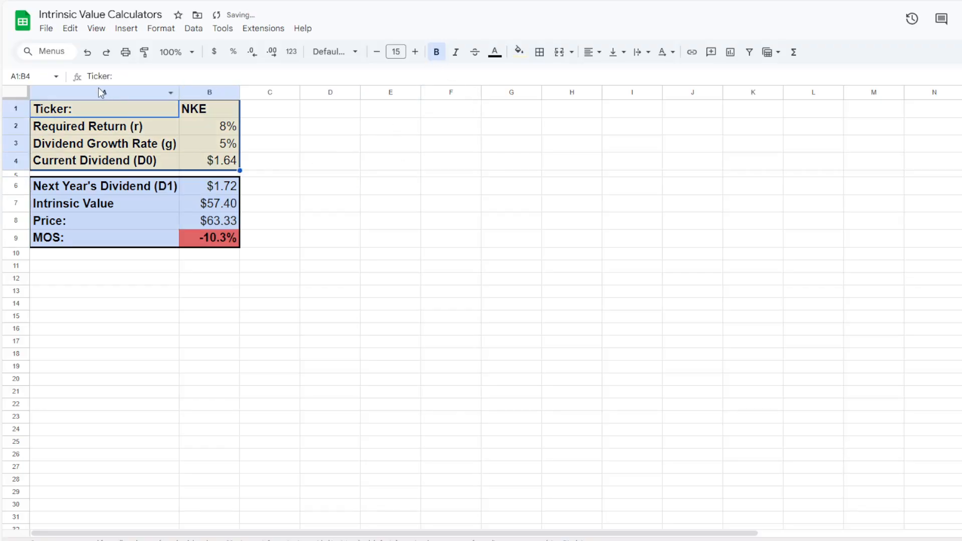
{"action": "left_click", "coordinate": [314, 204]}
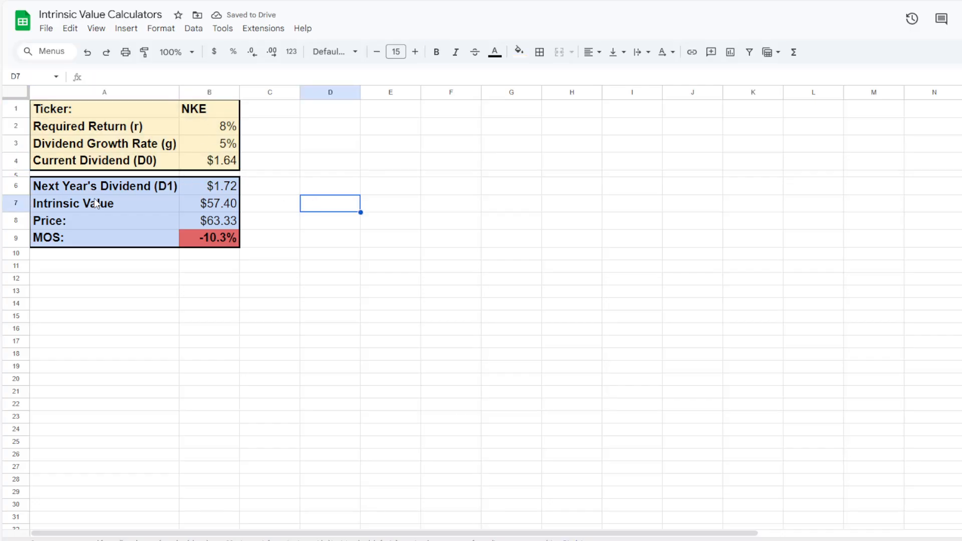
{"action": "left_click_drag", "start_coordinate": [114, 187], "coordinate": [192, 239]}
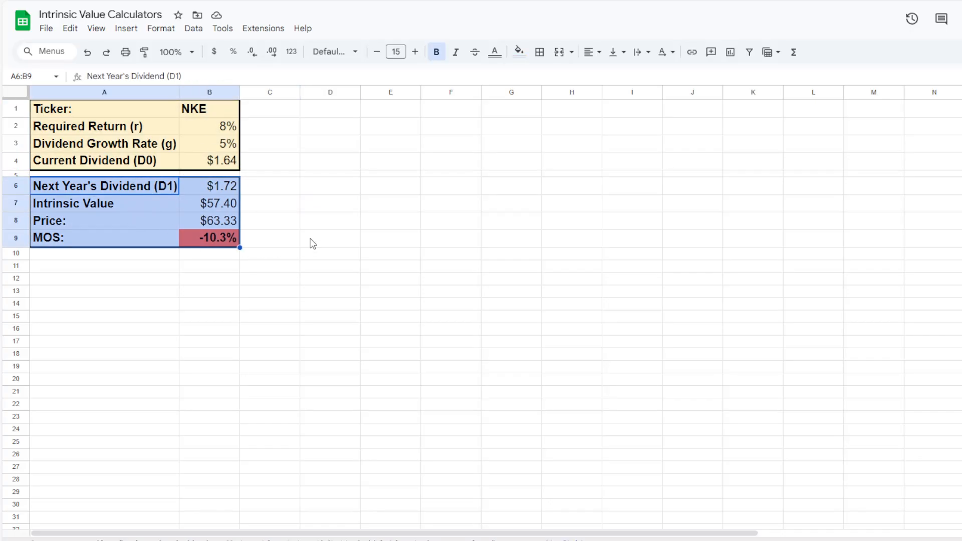
{"action": "left_click", "coordinate": [297, 193]}
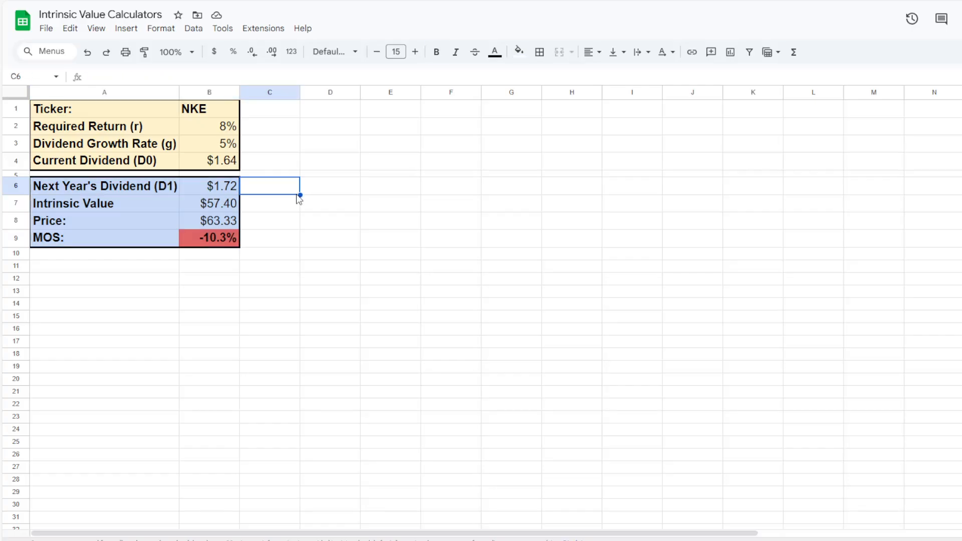